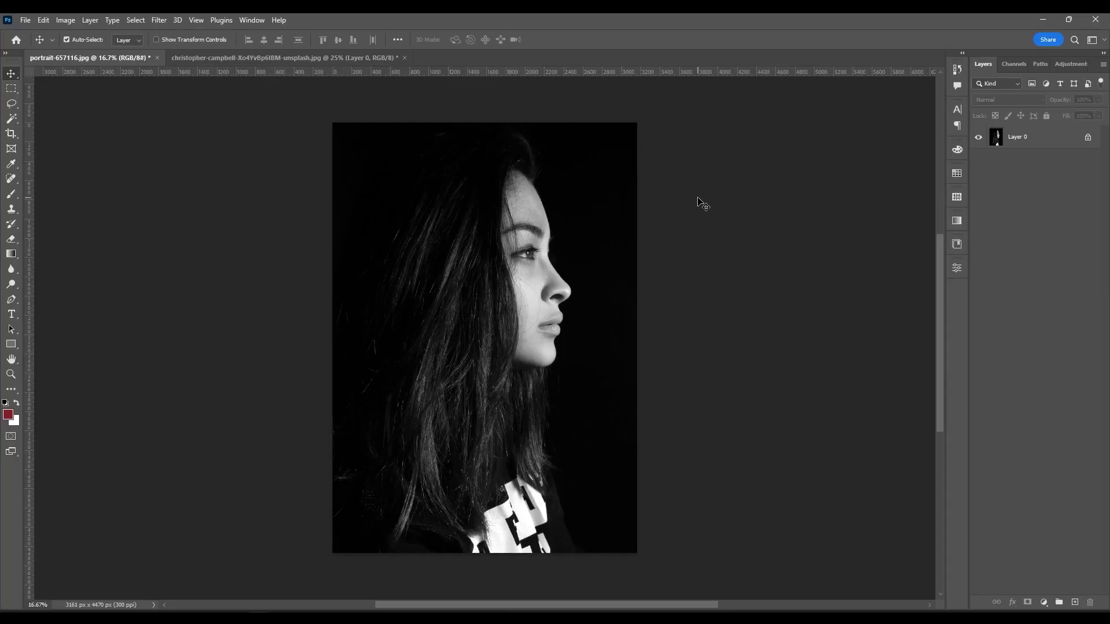
Bring the man's portrait into the woman's document as a layer over her lower half
click(314, 63)
mouse_move(446, 227)
mouse_down()
mouse_move(88, 67)
mouse_move(424, 350)
mouse_move(283, 58)
mouse_up()
mouse_move(433, 285)
mouse_down()
mouse_move(94, 108)
mouse_move(433, 355)
mouse_move(473, 419)
mouse_up()
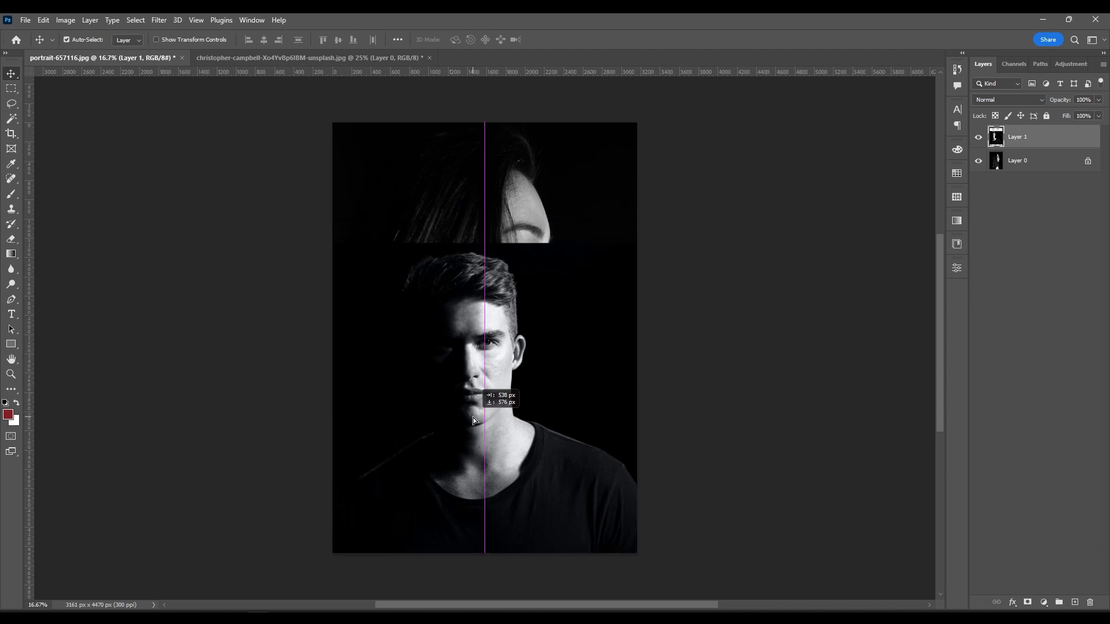
drag(473, 420, 473, 420)
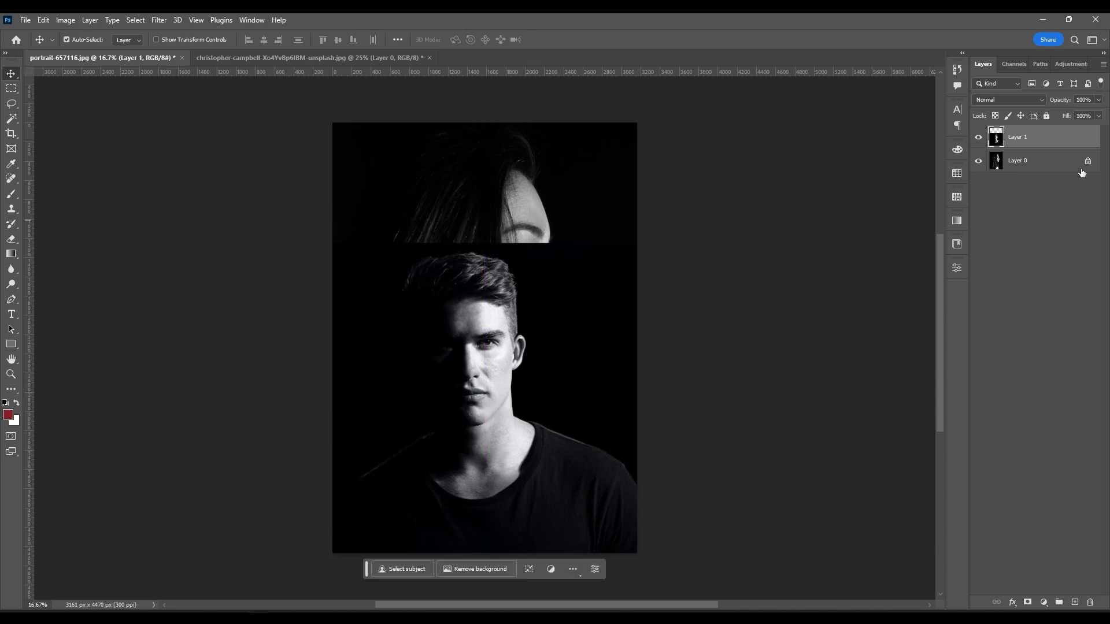
click(1036, 165)
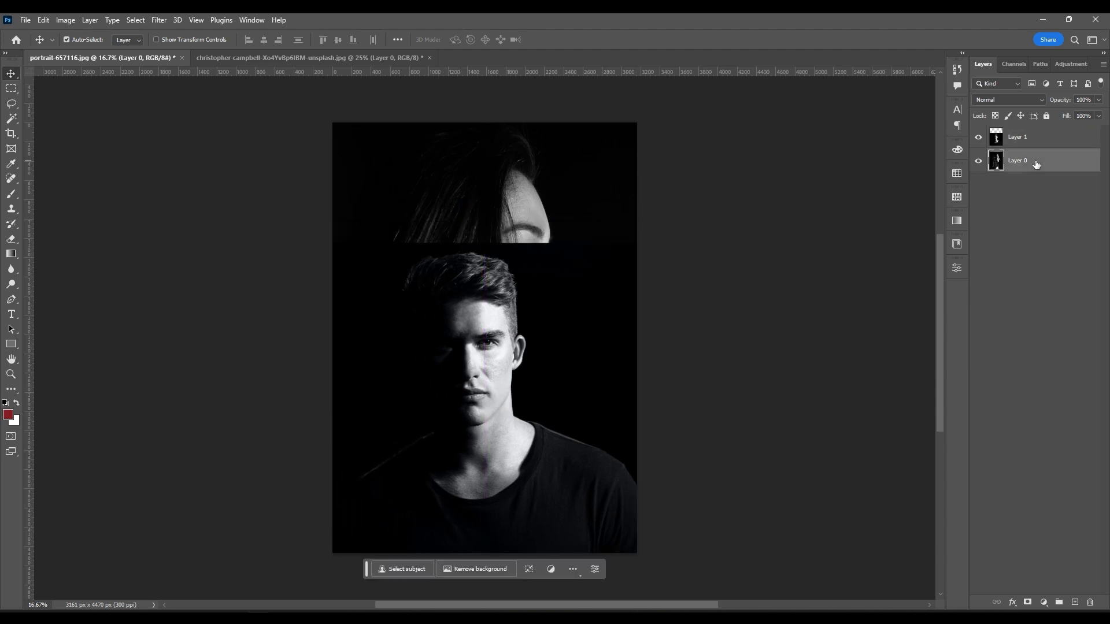
click(1012, 602)
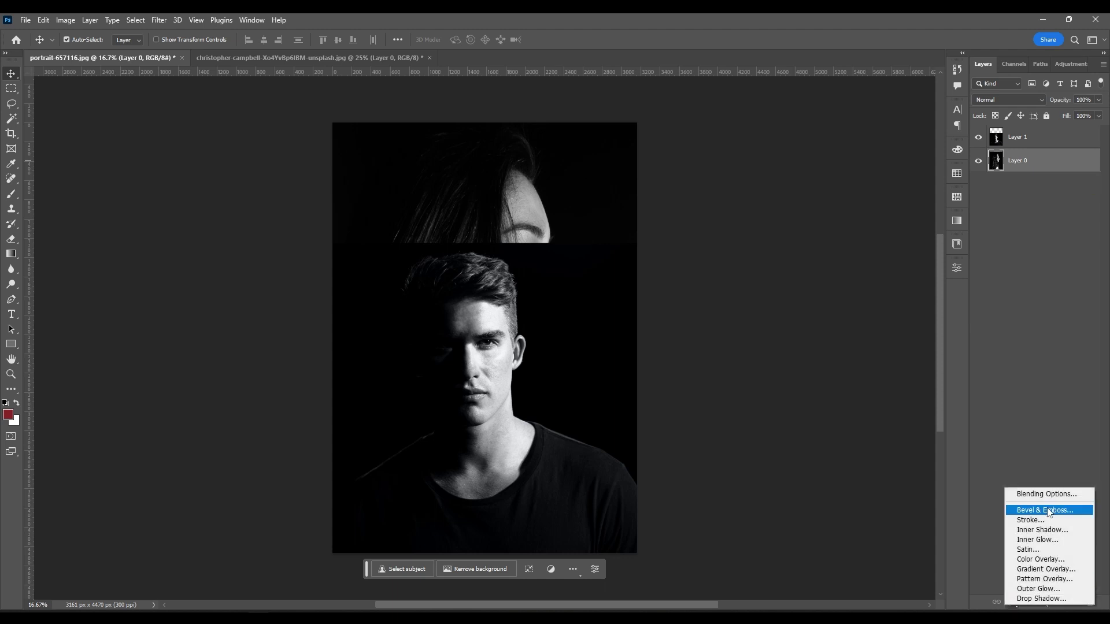
click(1049, 498)
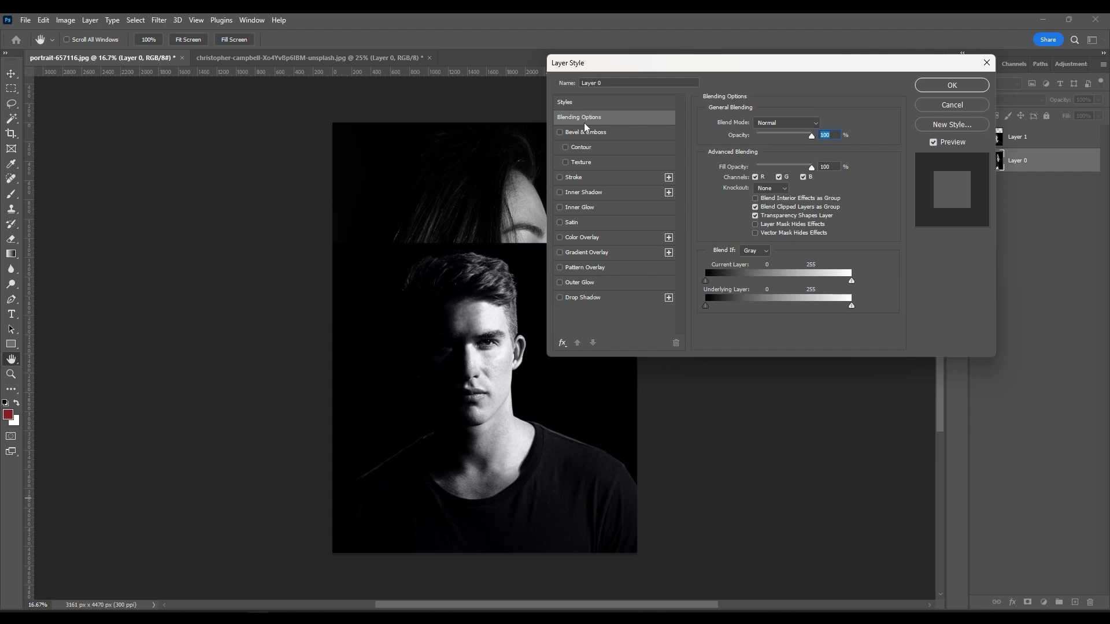
click(664, 127)
click(803, 177)
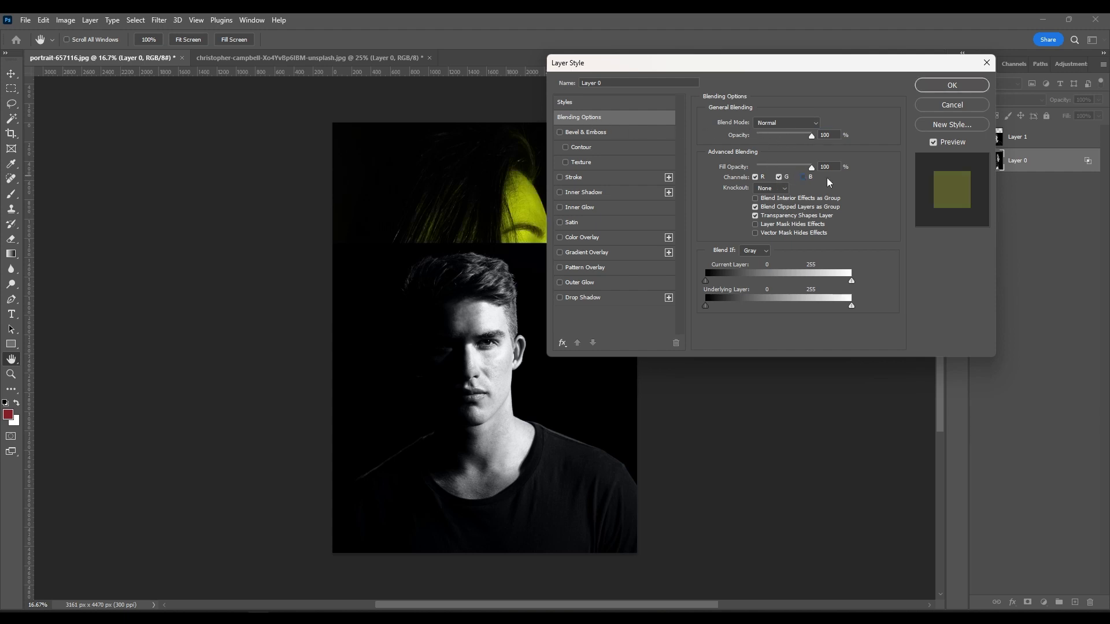
click(803, 177)
Set the man's Layer 1 blending to only G and B channels, with R unchecked
click(951, 106)
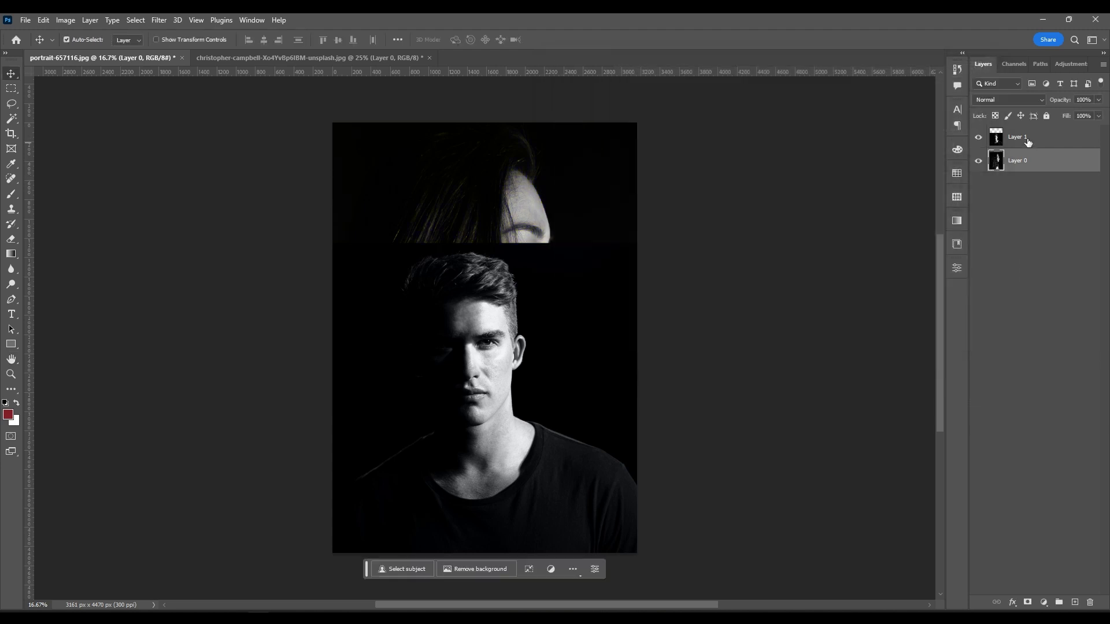
click(1029, 137)
click(1012, 602)
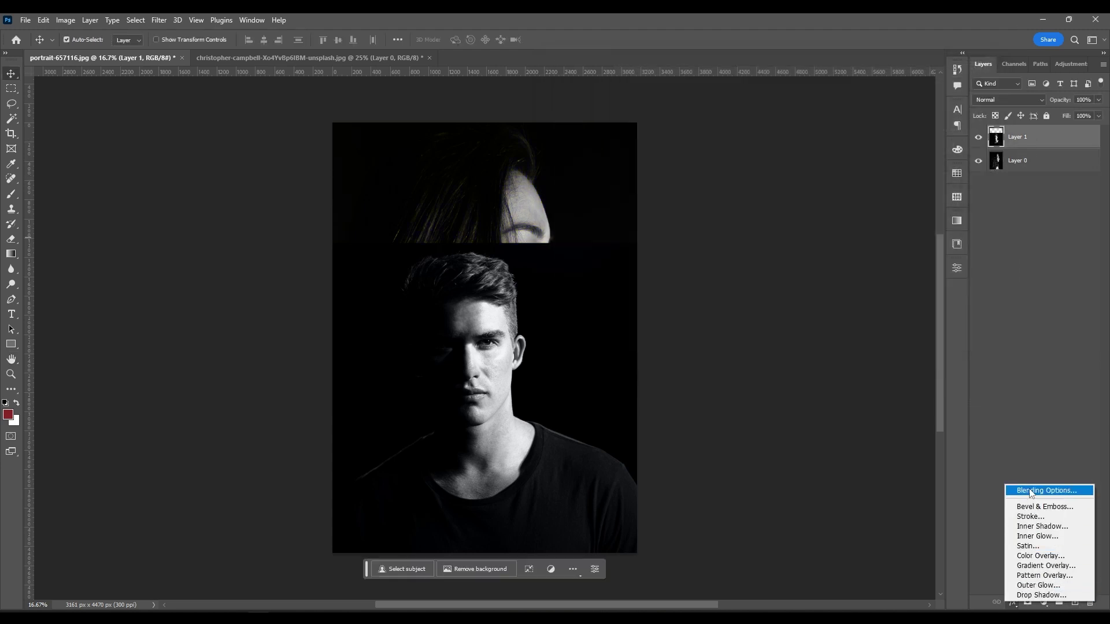
click(1029, 490)
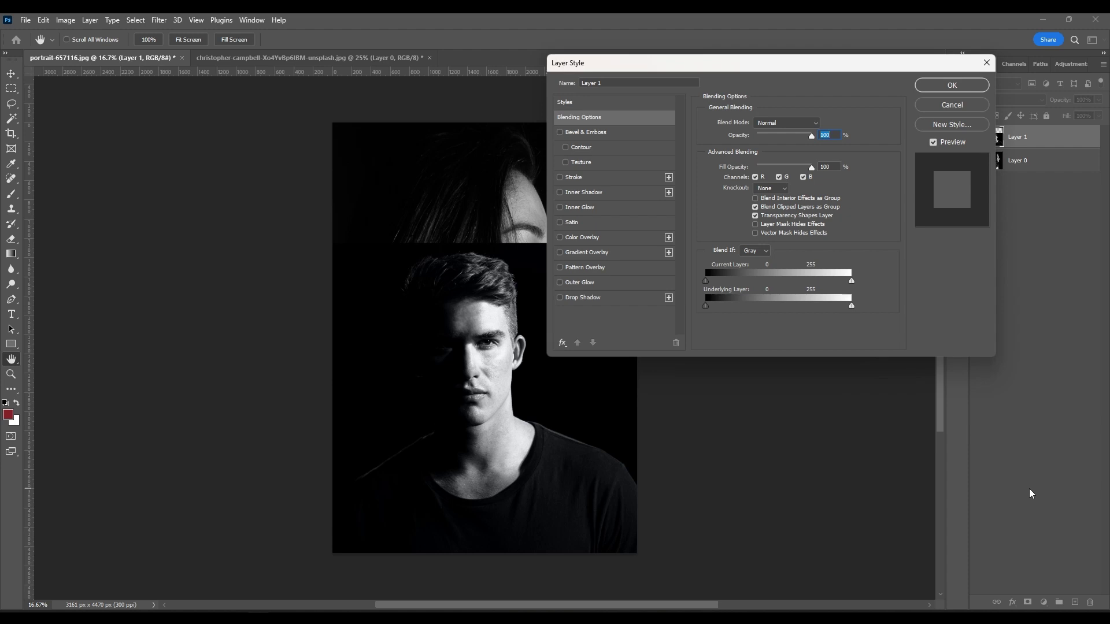
click(805, 178)
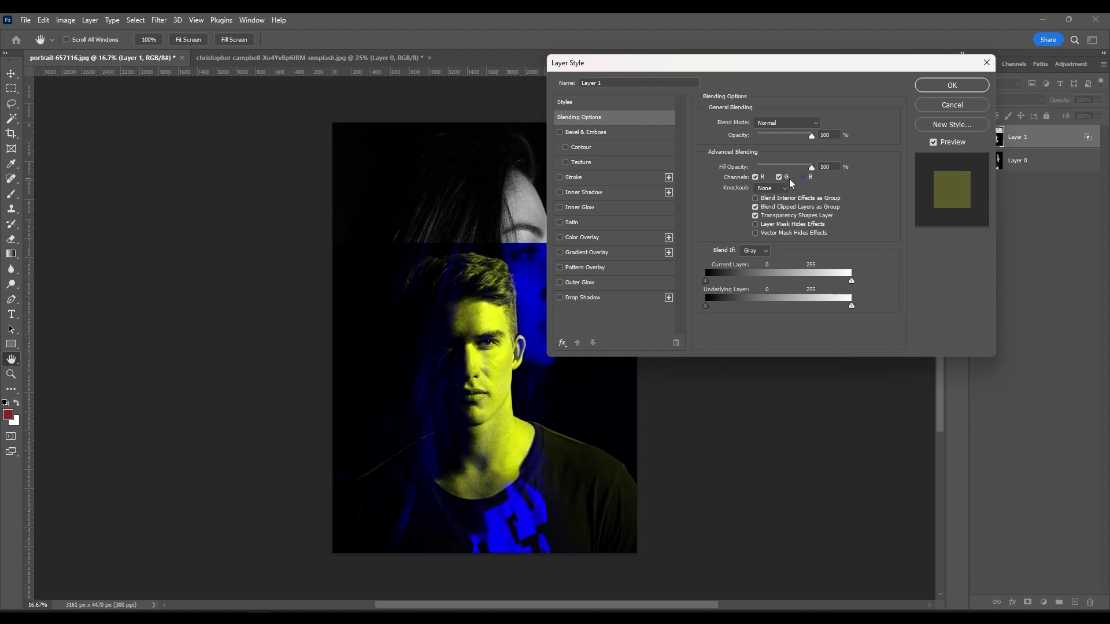
click(783, 181)
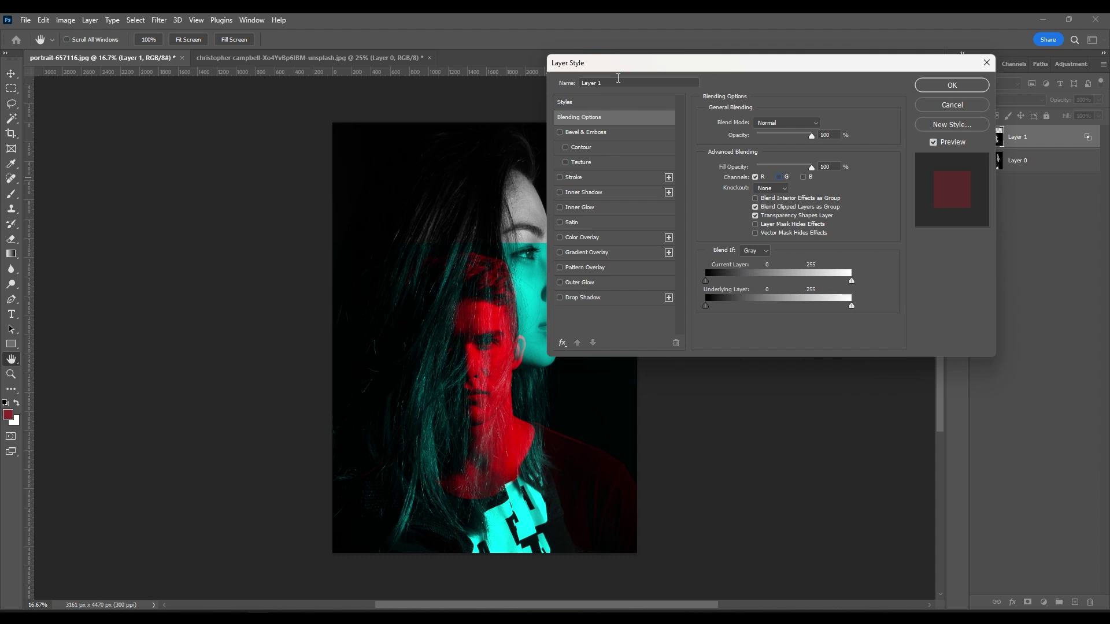
mouse_move(812, 168)
mouse_down()
mouse_move(795, 167)
mouse_move(812, 168)
mouse_up()
double_click(835, 170)
click(778, 177)
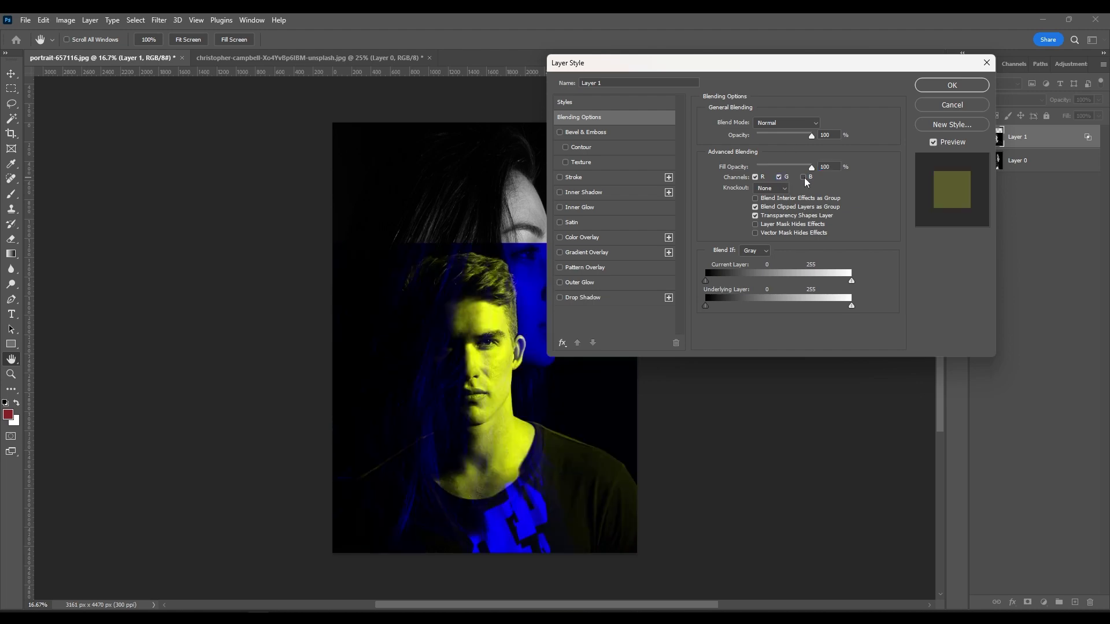
click(755, 177)
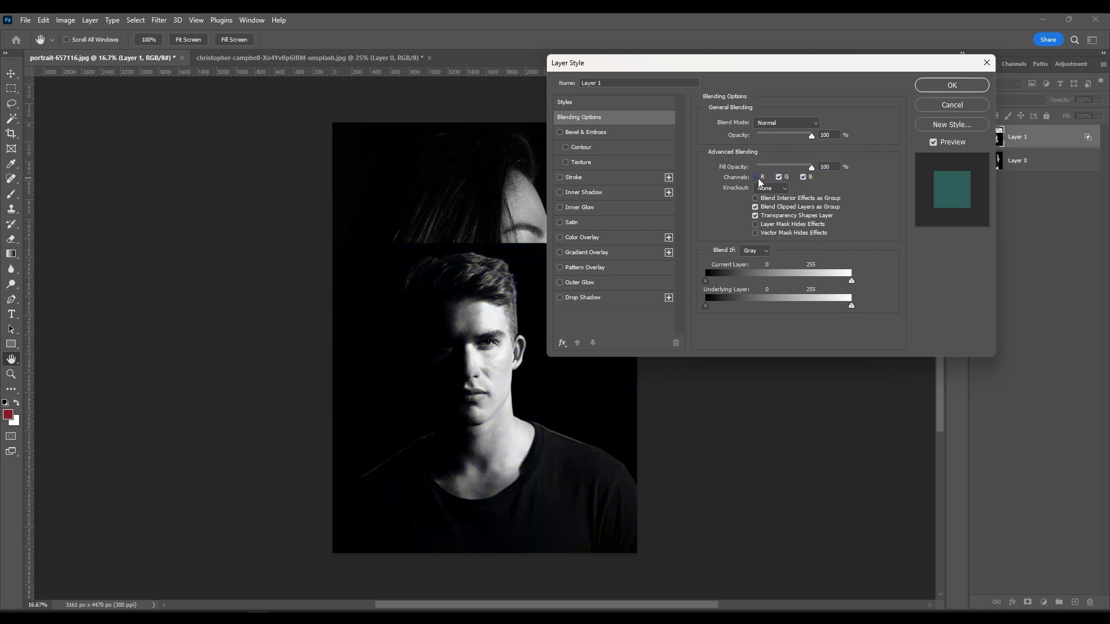
click(948, 87)
click(1018, 165)
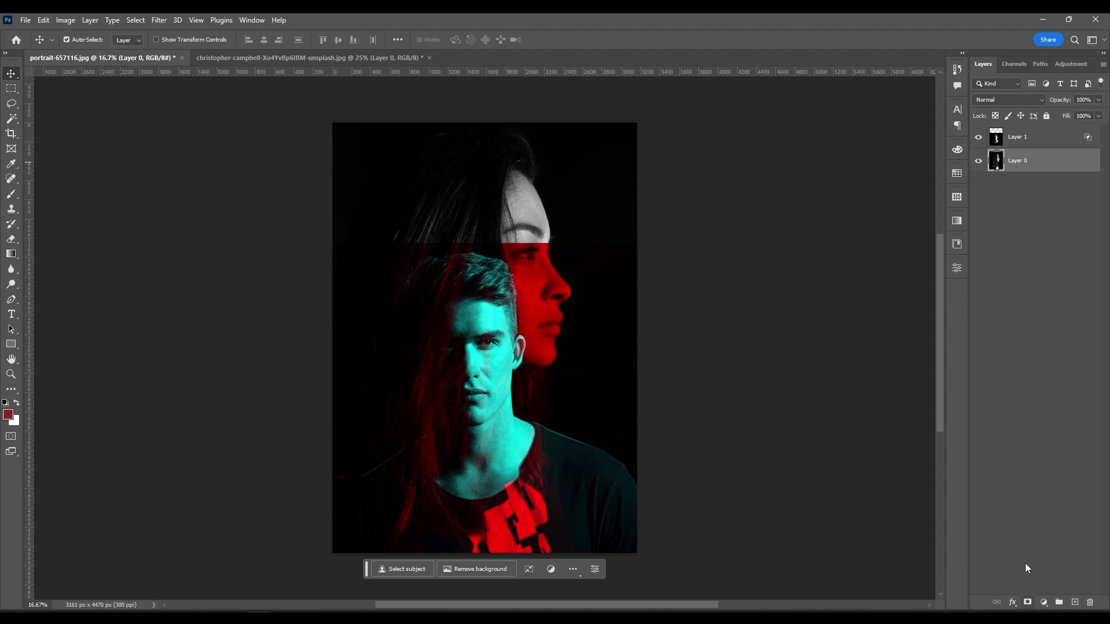
Limit the woman's Layer 0 to the red channel and nudge the man's portrait slightly right
click(1012, 601)
click(1034, 492)
click(781, 177)
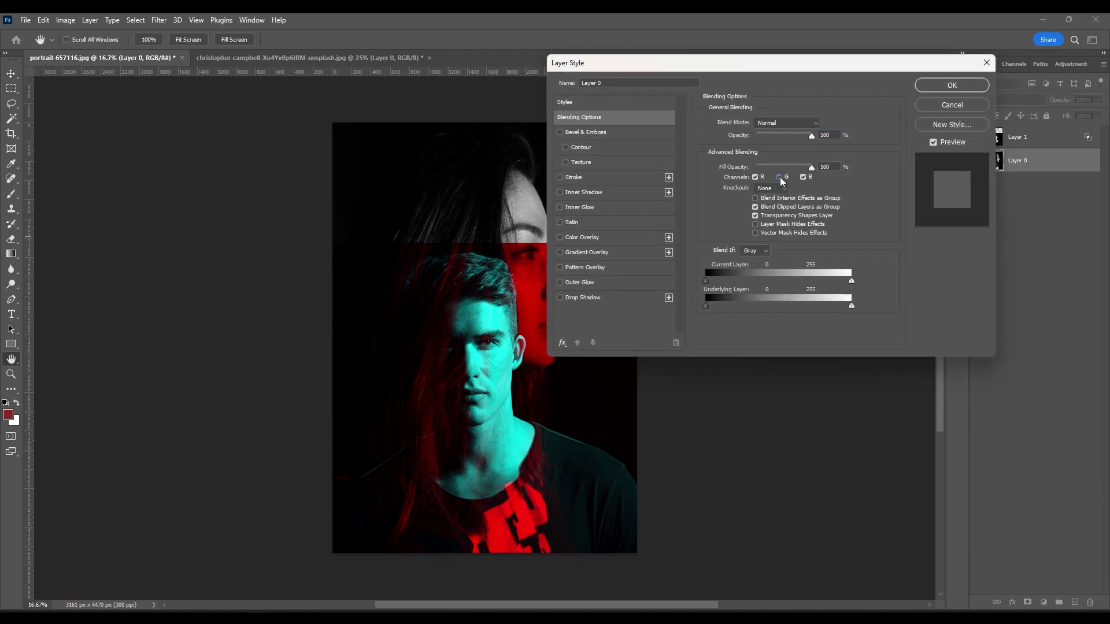
click(803, 178)
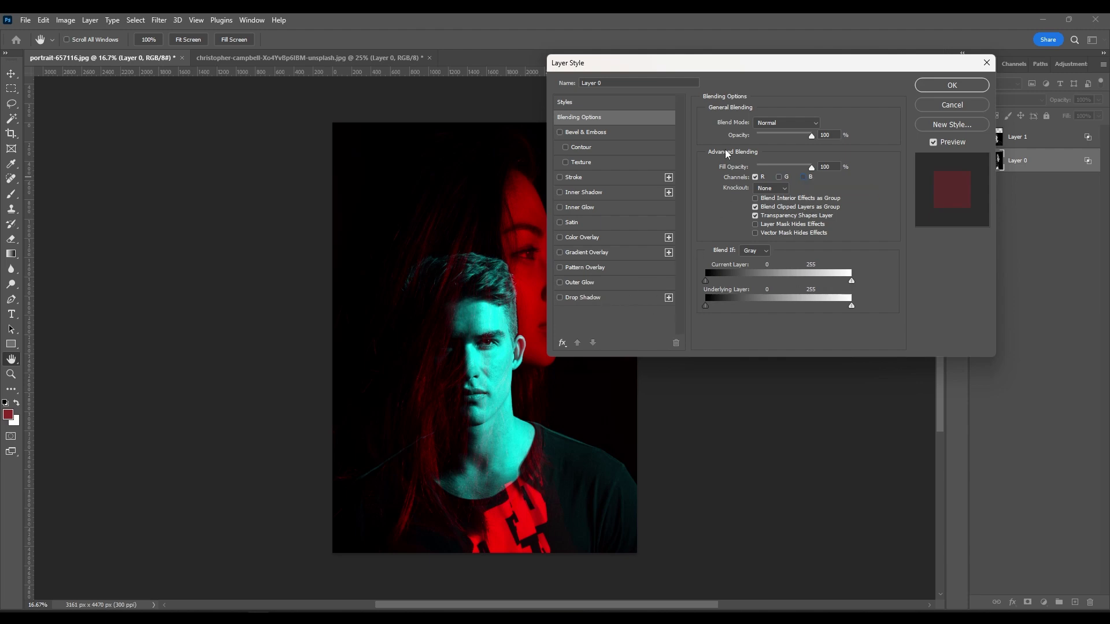
click(942, 86)
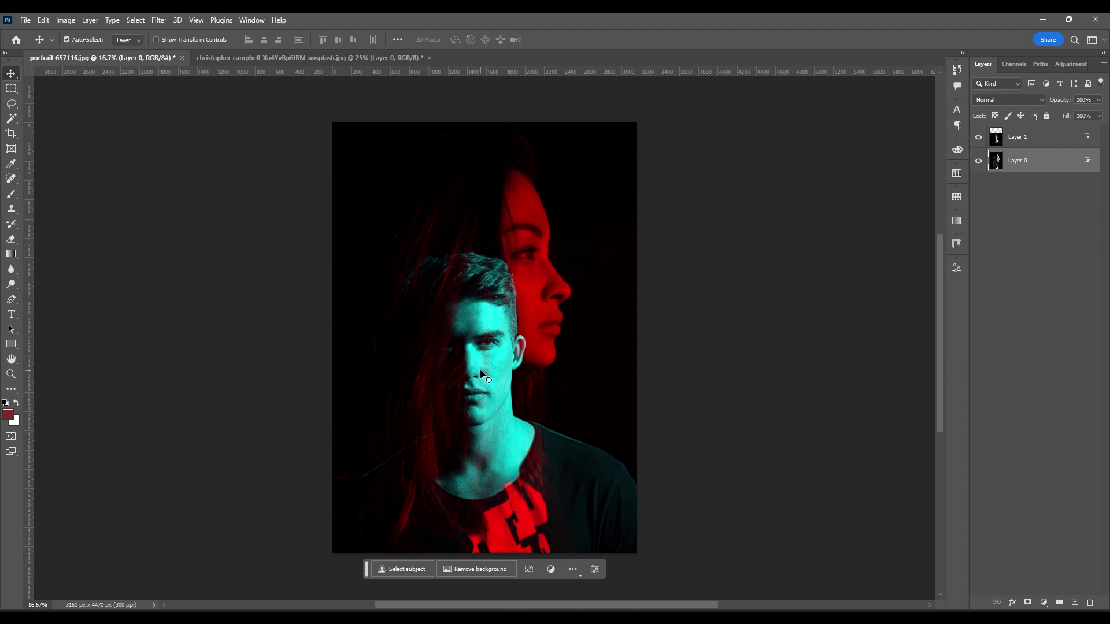
mouse_move(495, 375)
mouse_down()
mouse_move(504, 376)
mouse_move(486, 374)
mouse_up()
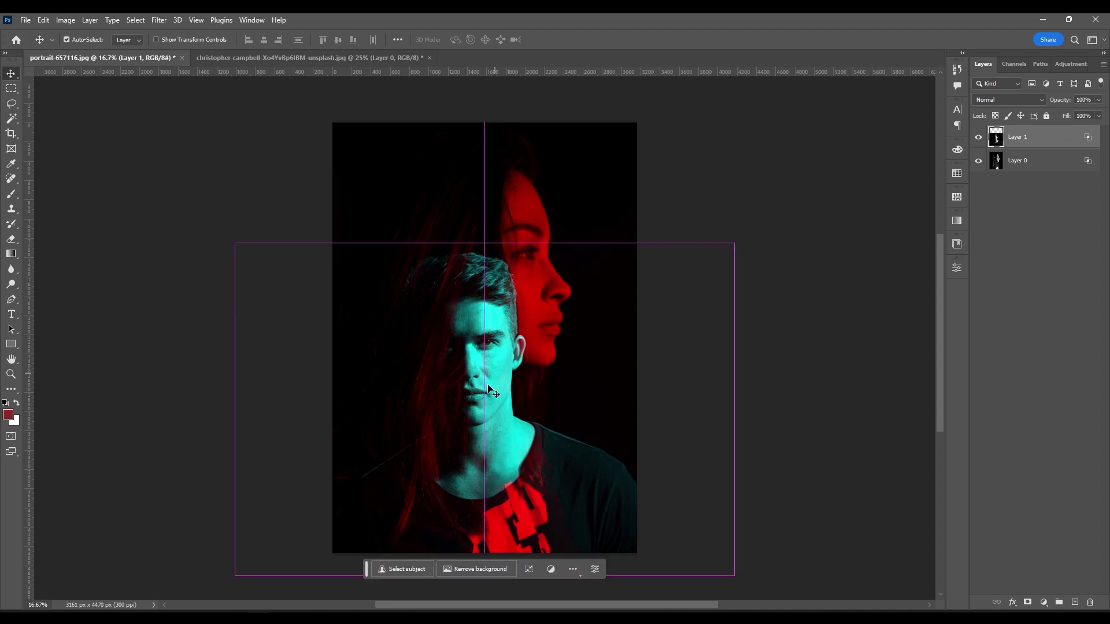
click(773, 157)
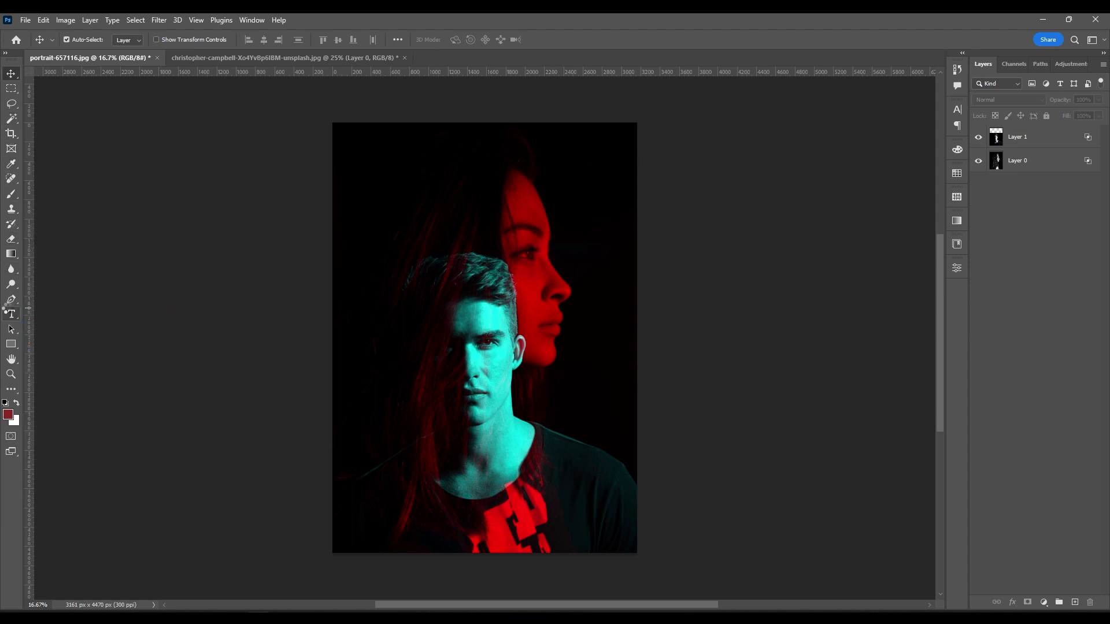
Start a text layer near the bottom-left of the poster and clear its placeholder text
click(11, 314)
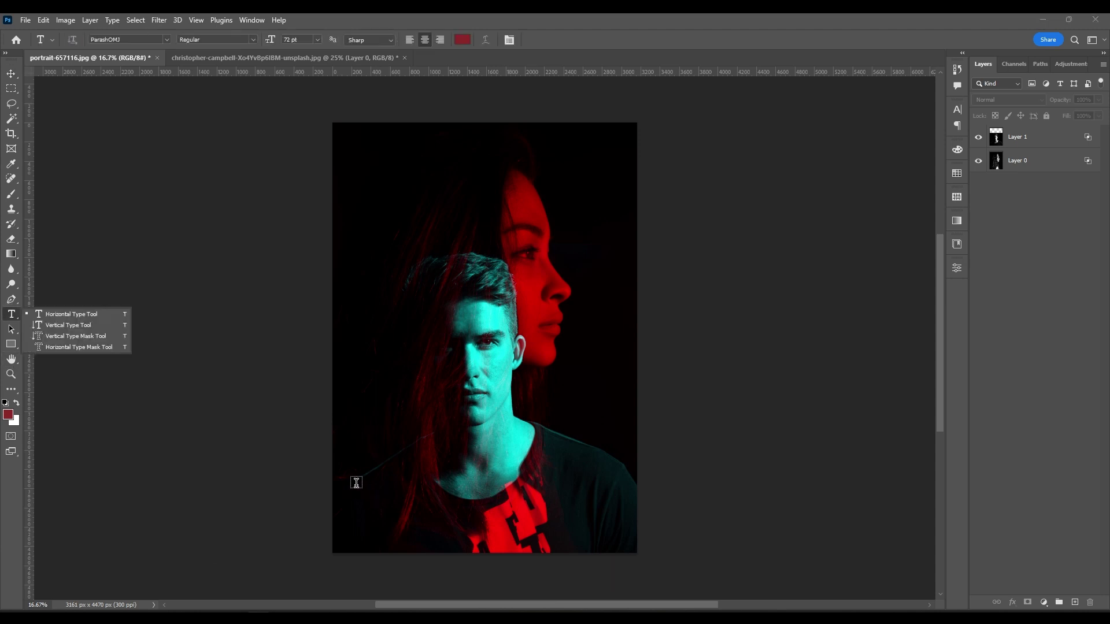
click(356, 484)
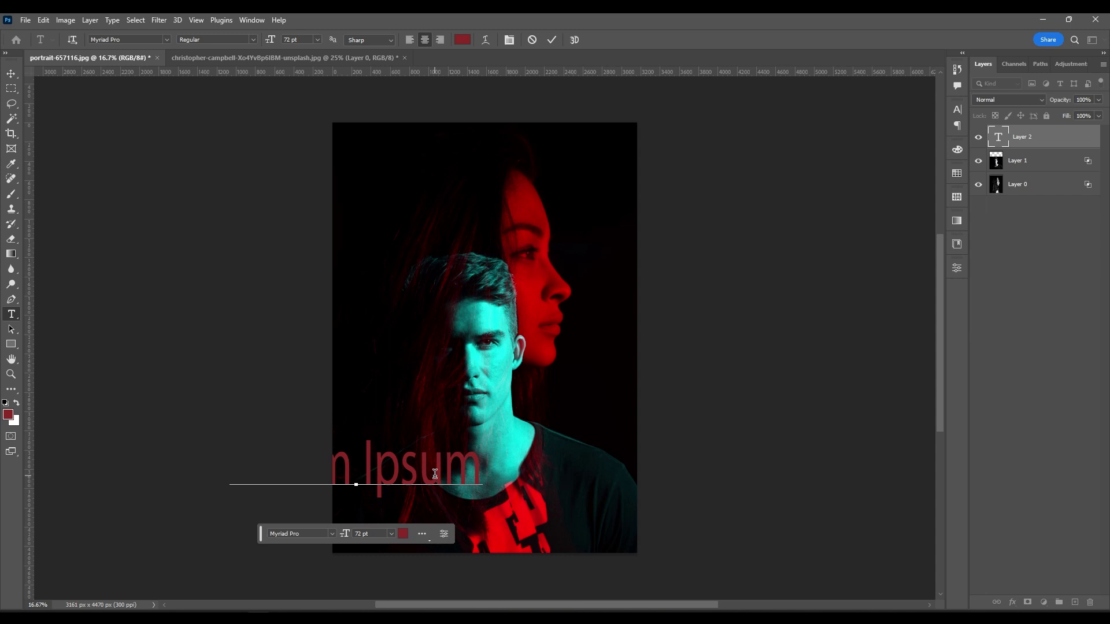
click(478, 472)
key(Left)
key(Delete)
key(Left)
key(Left)
key(Left)
key(Left)
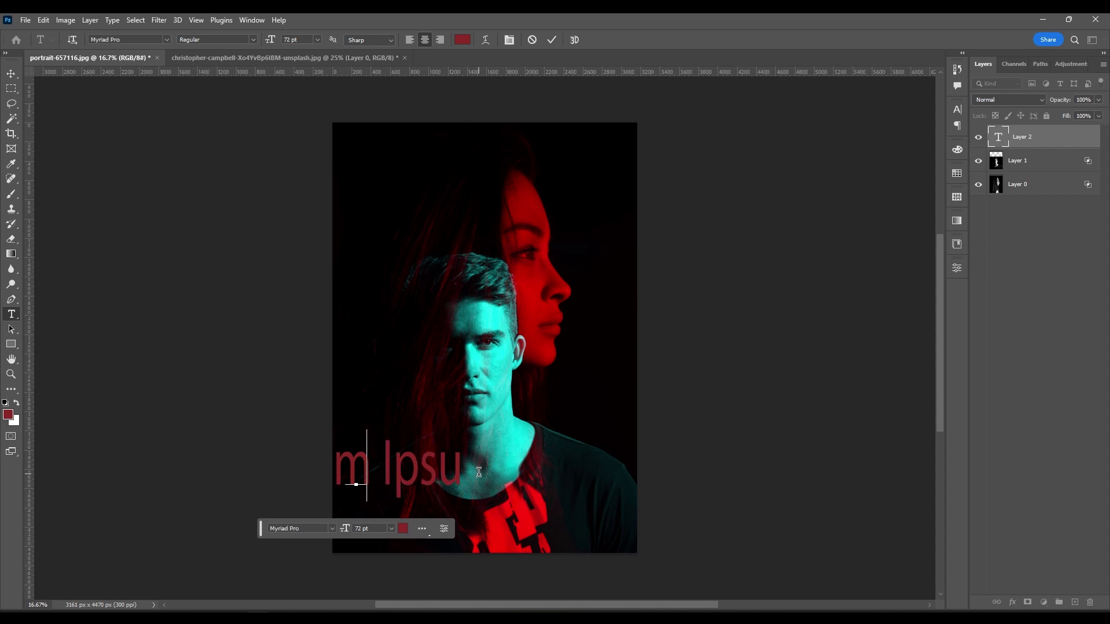
key(ctrl+a)
text(L)
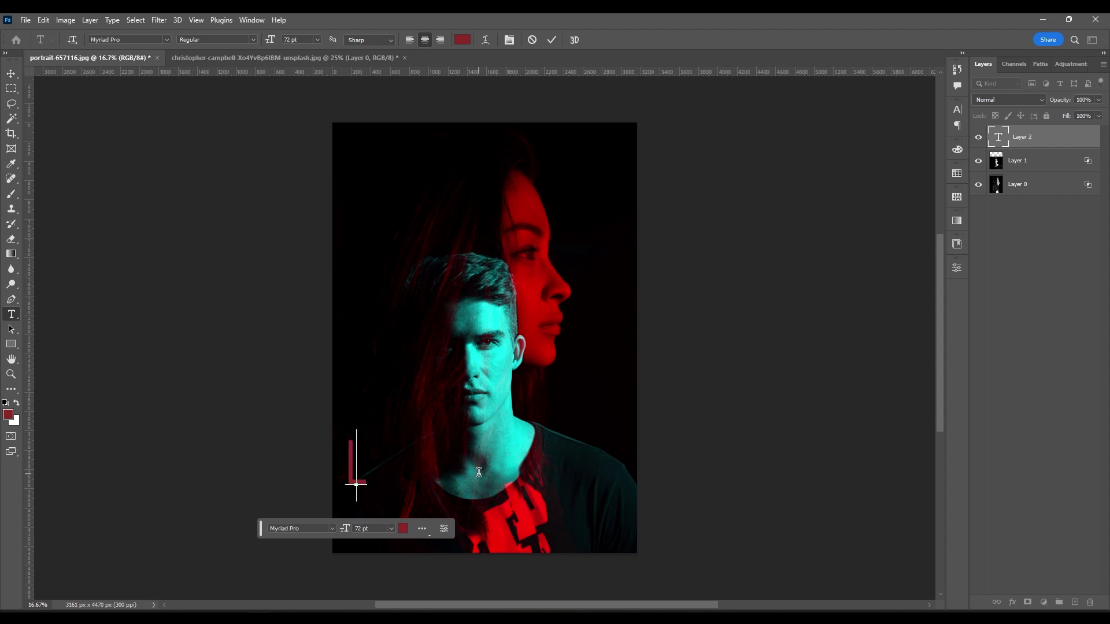
key(BackSpace)
Type the title 'DoubleExpo…', replacing the misspelled 'Duble'
click(355, 483)
text(Dub)
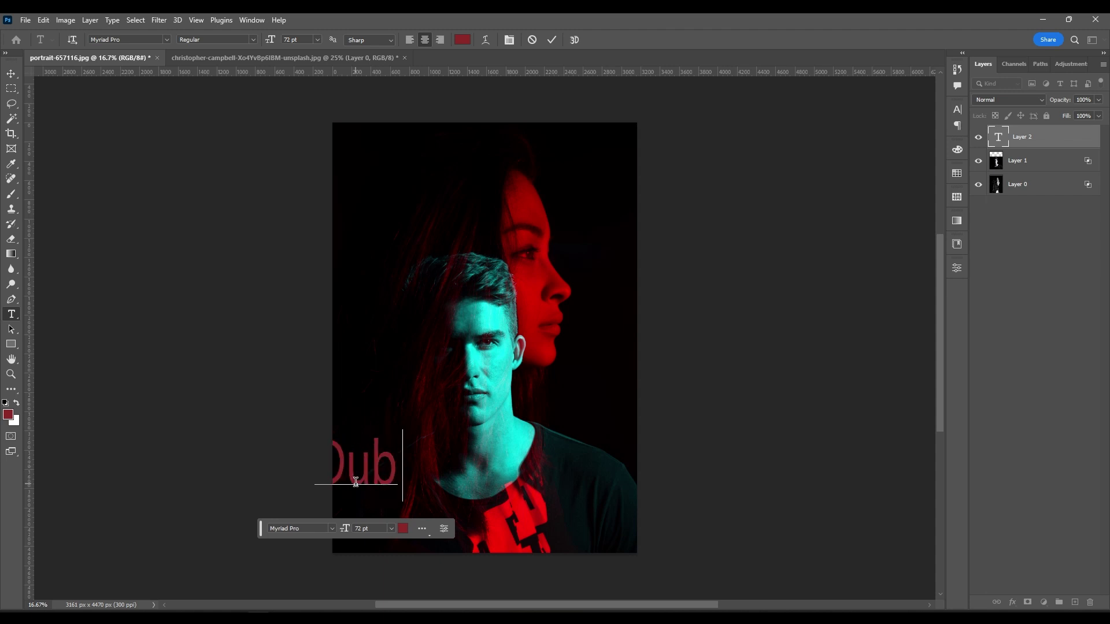
text(le)
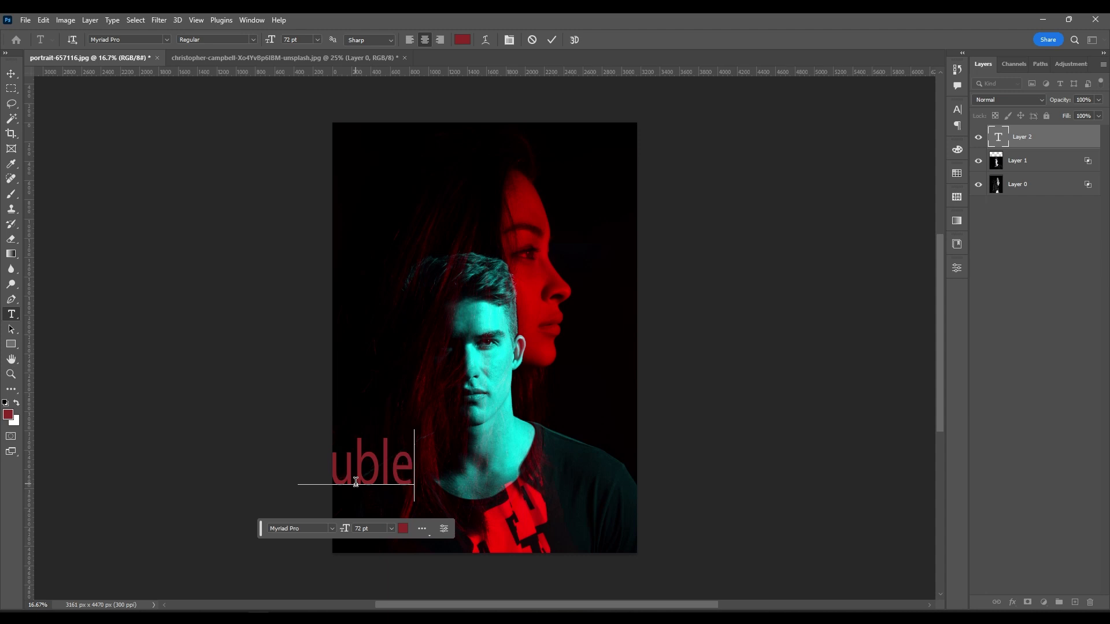
key(Left)
key(Left)
key(Left)
key(ctrl+a)
key(BackSpace)
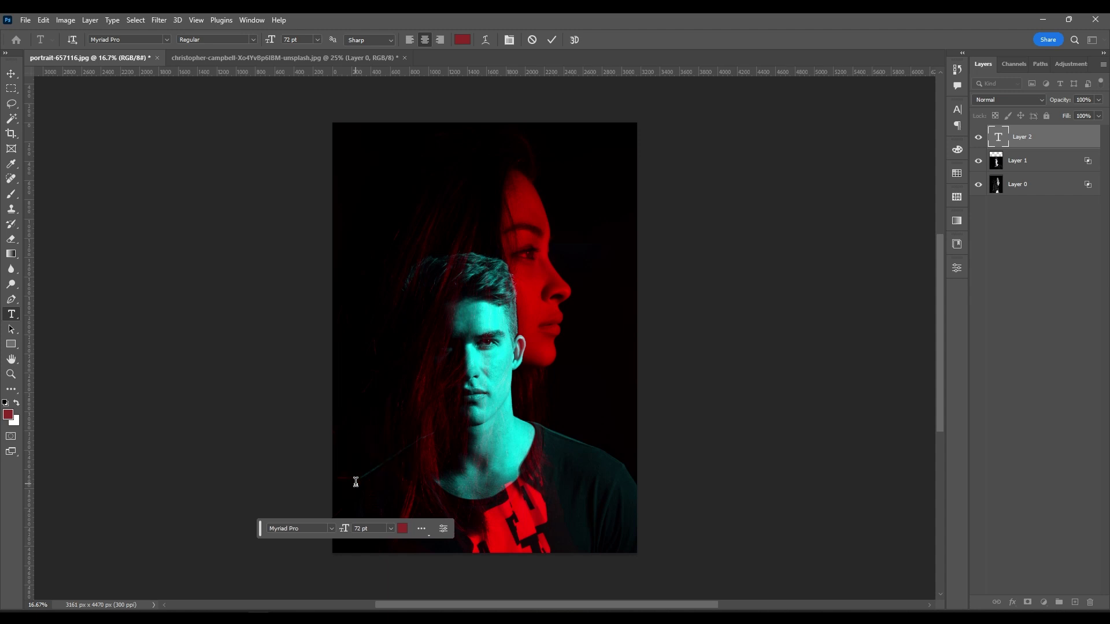
text(D)
text(ou)
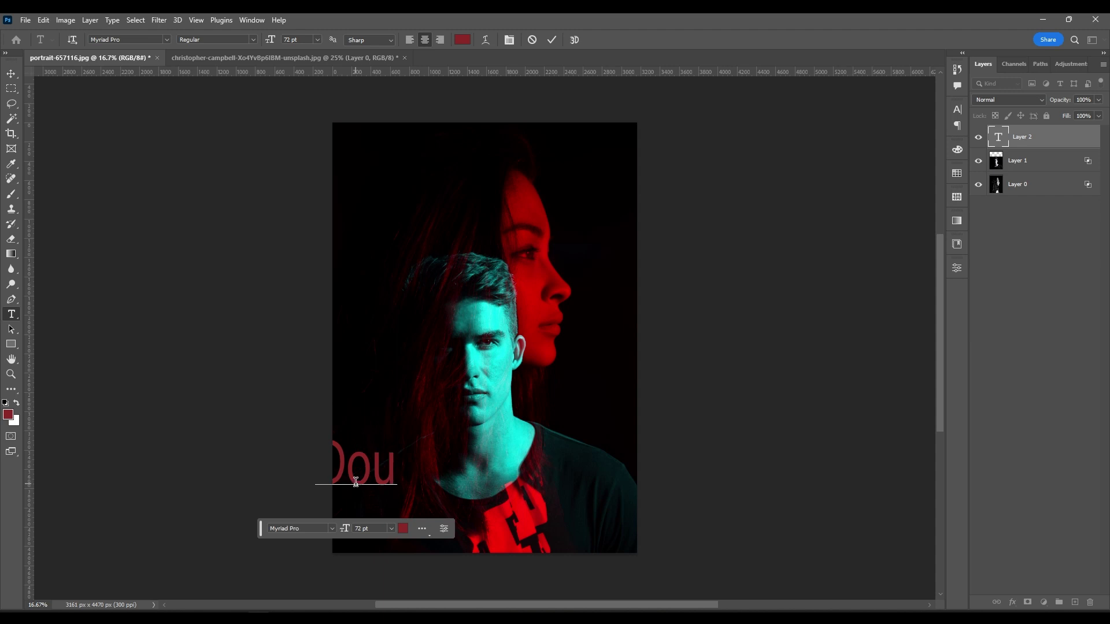
text(ble)
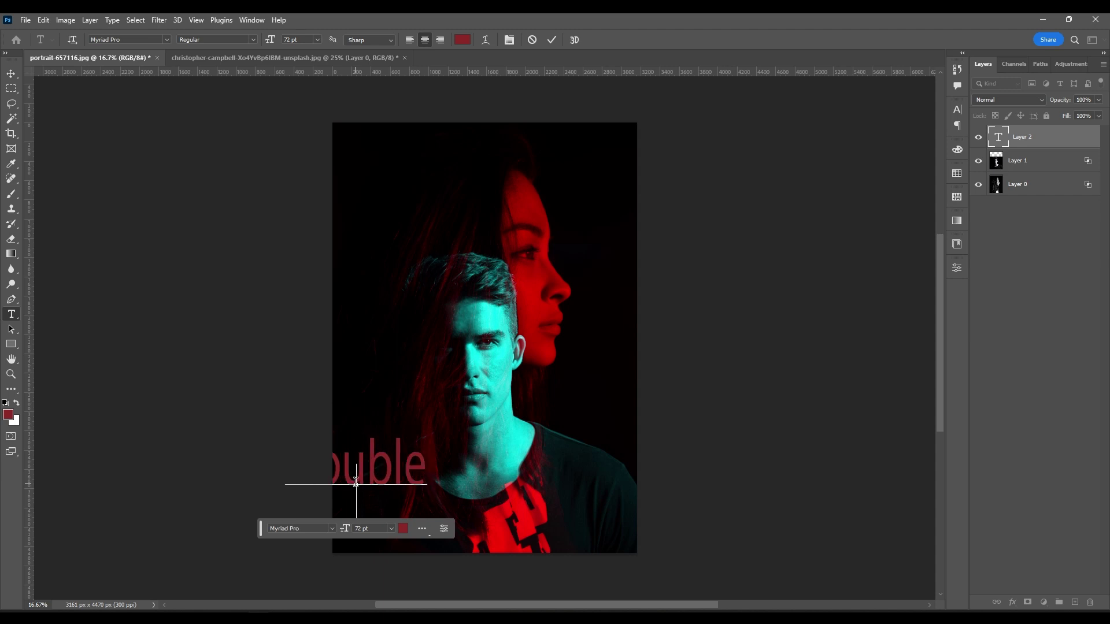
text(Ex)
text(posure)
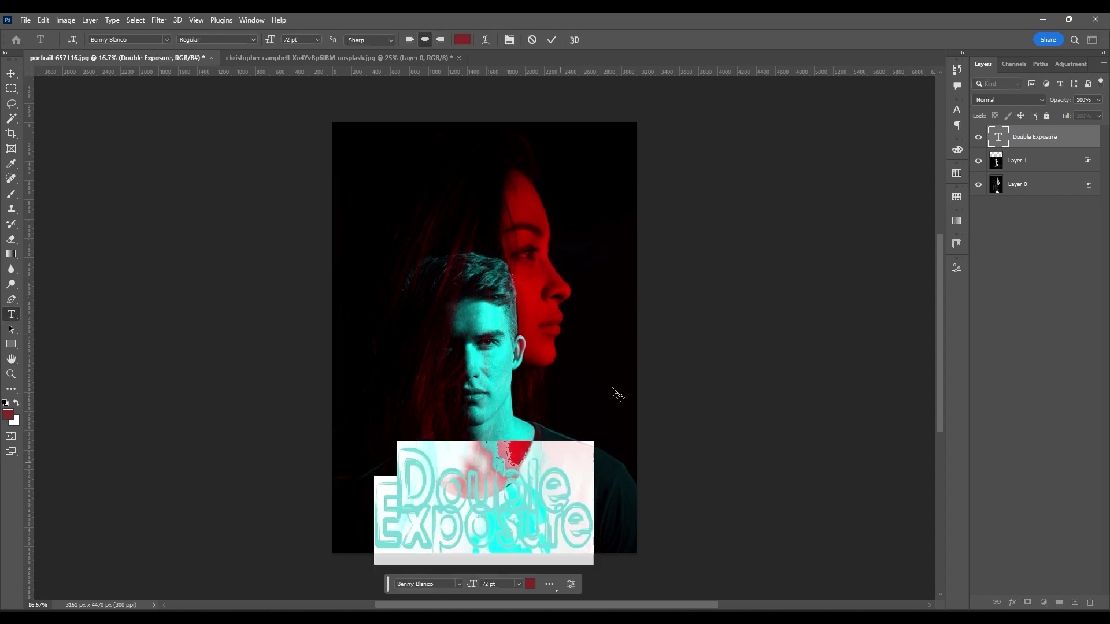
Set the title's font size to 41 pt in the Character panel
click(957, 109)
mouse_move(828, 140)
mouse_down()
mouse_move(941, 150)
mouse_move(907, 144)
mouse_up()
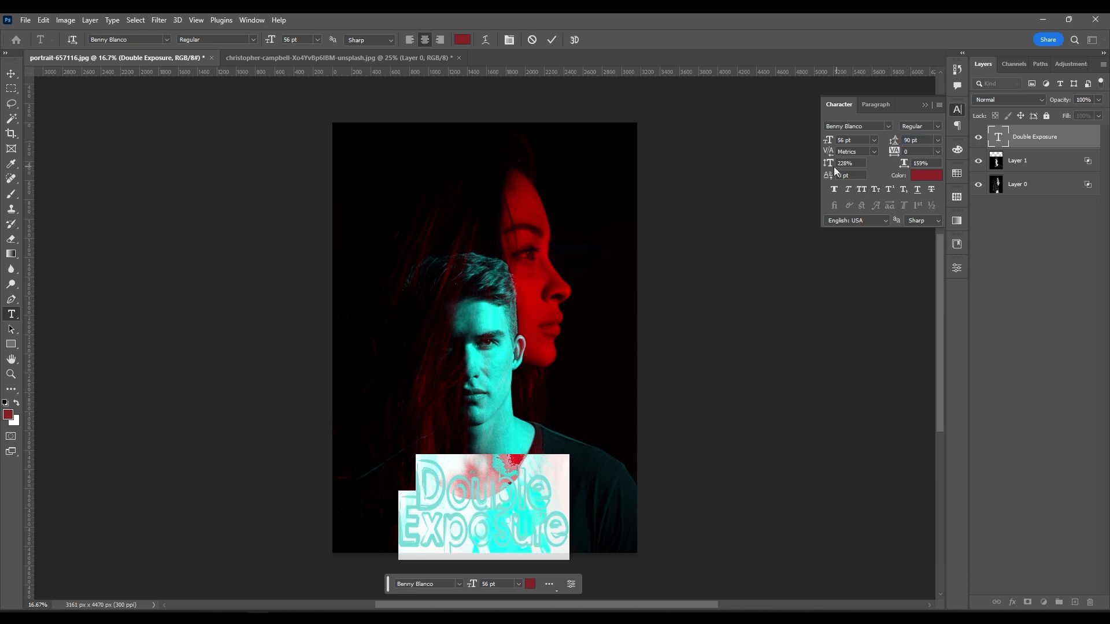
drag(827, 146, 819, 146)
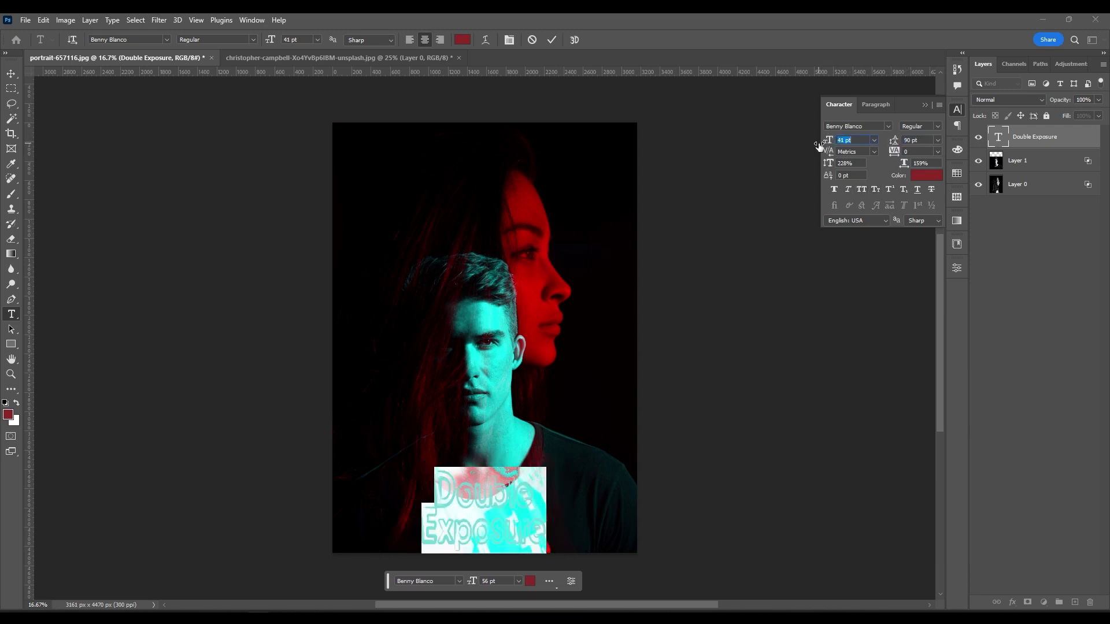
Set the title's line spacing to 100 pt after trying 150 pt
drag(893, 141, 897, 142)
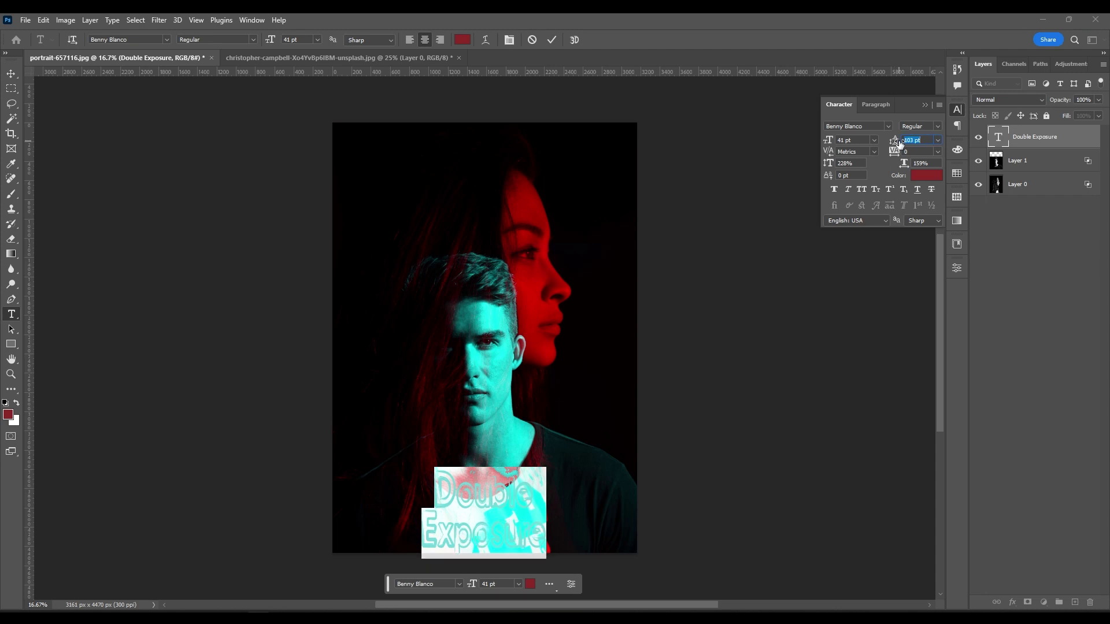
click(934, 140)
click(926, 299)
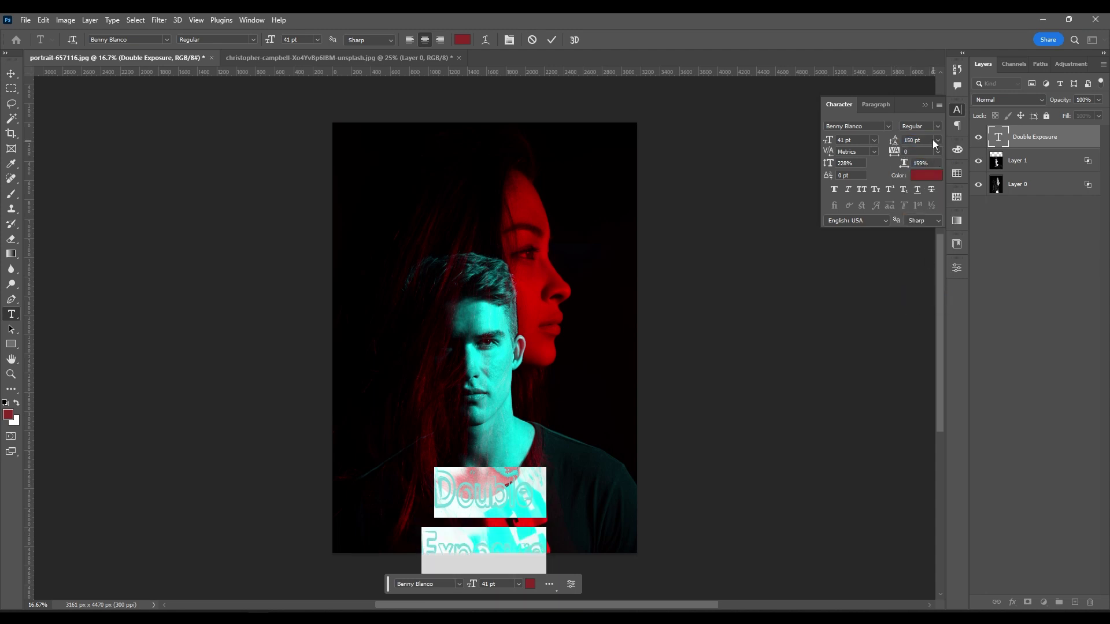
click(937, 140)
click(921, 191)
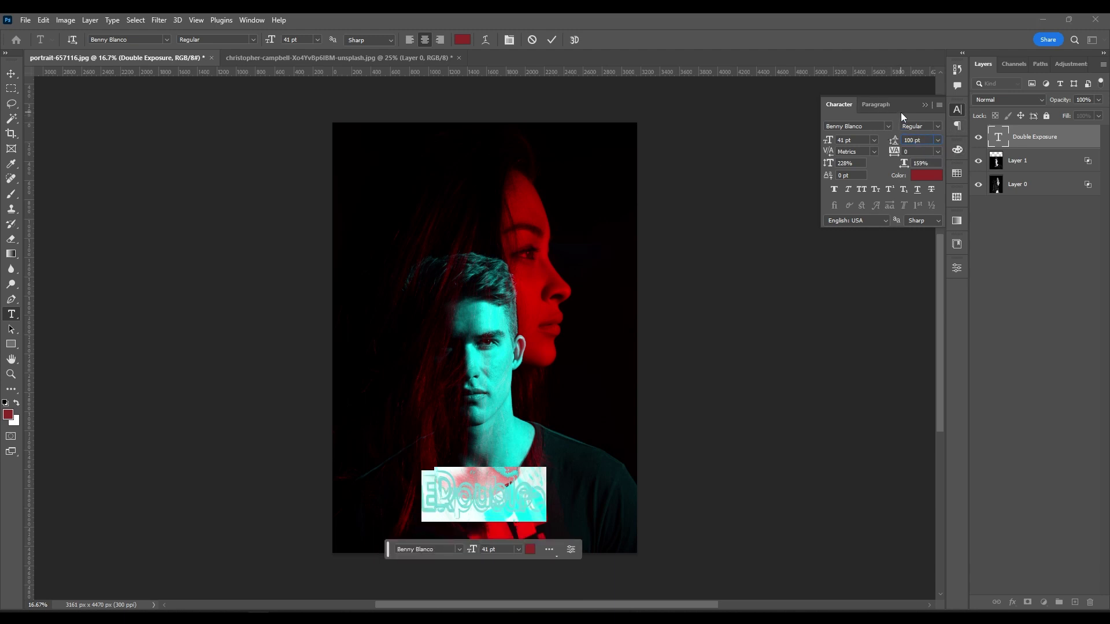
click(905, 165)
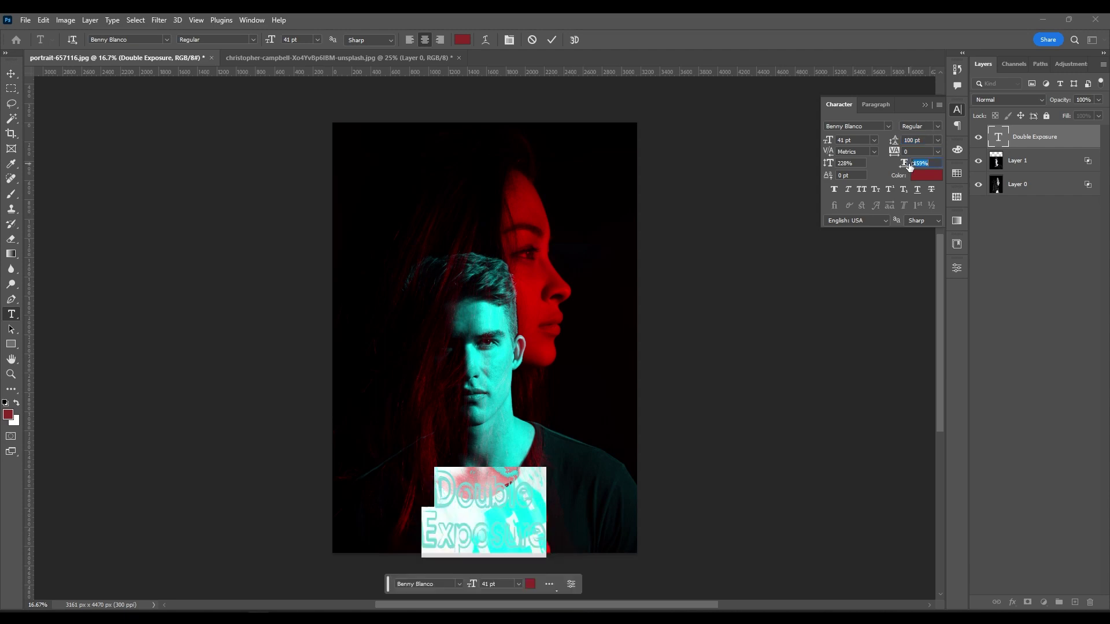
click(888, 126)
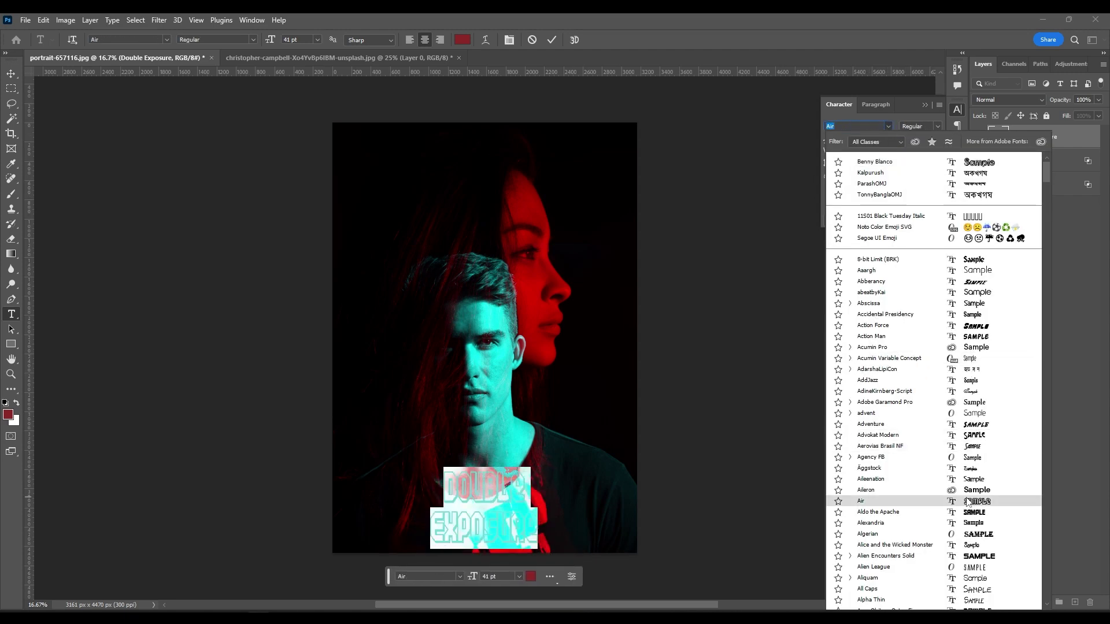
Preview fonts in the font family list and apply Dj Courageous to the title
scroll(968, 501, down, 5)
scroll(968, 502, down, 5)
scroll(968, 501, down, 5)
scroll(968, 502, down, 8)
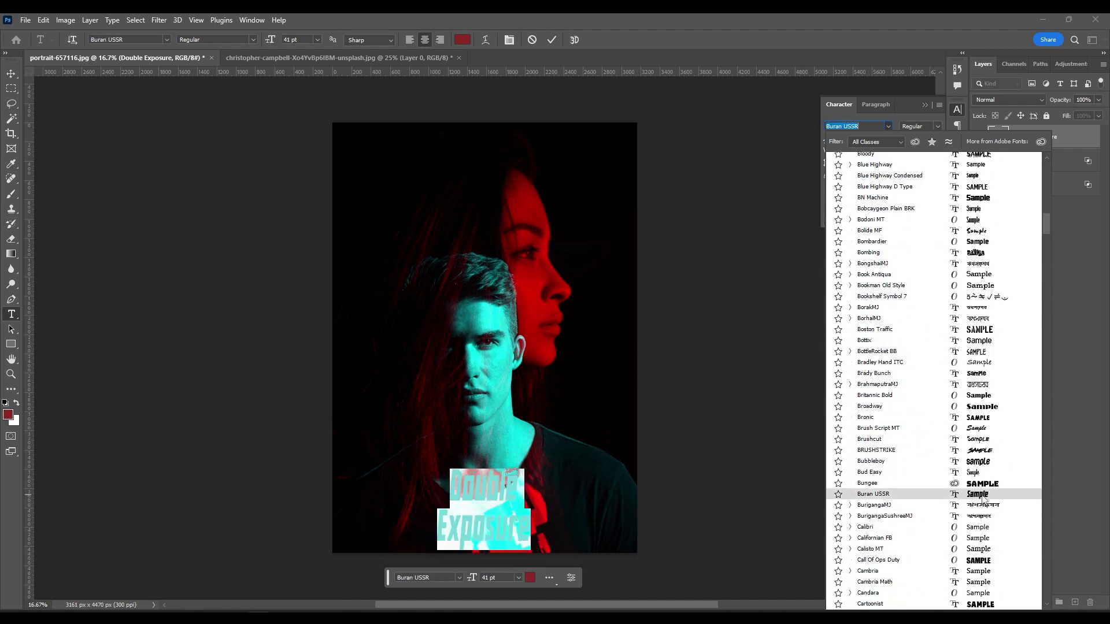
scroll(984, 448, down, 8)
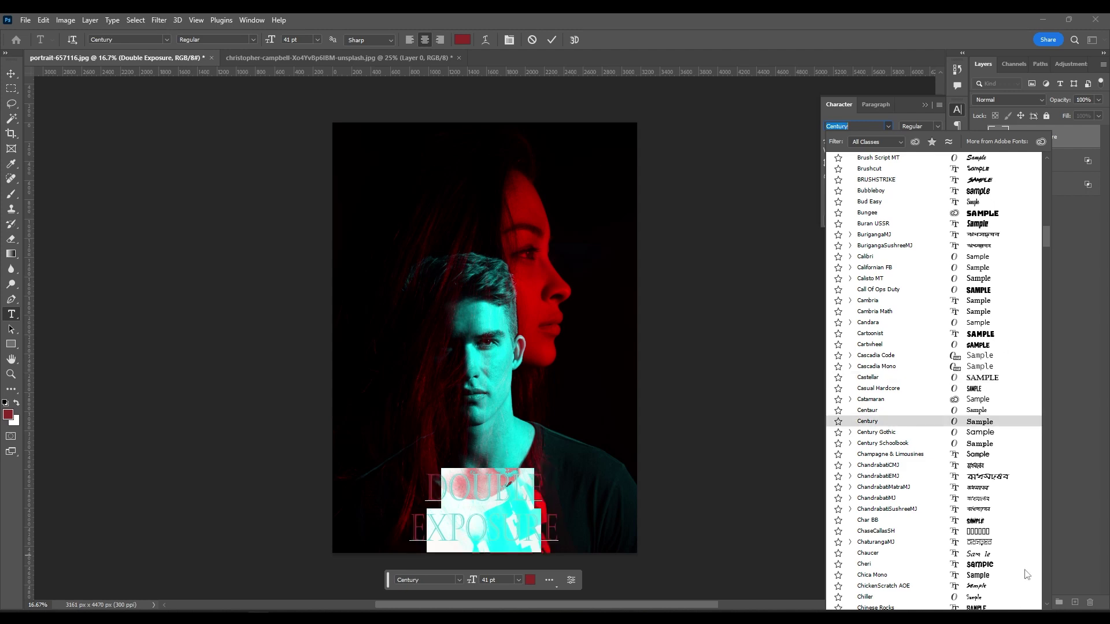
scroll(978, 558, down, 1)
scroll(978, 549, down, 1)
scroll(978, 552, down, 2)
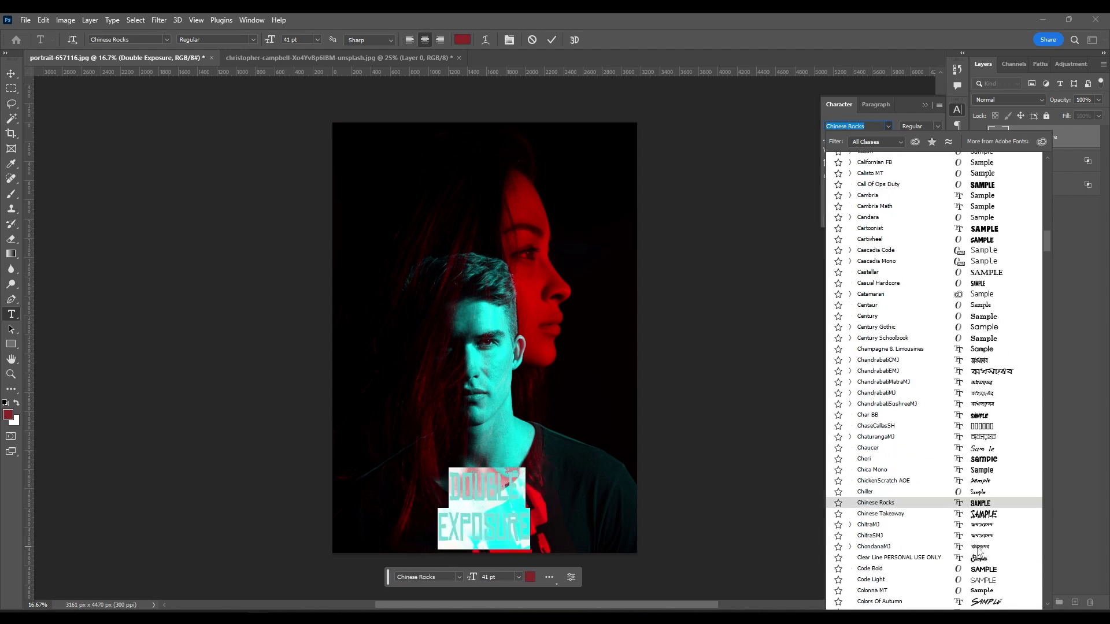
scroll(978, 551, down, 1)
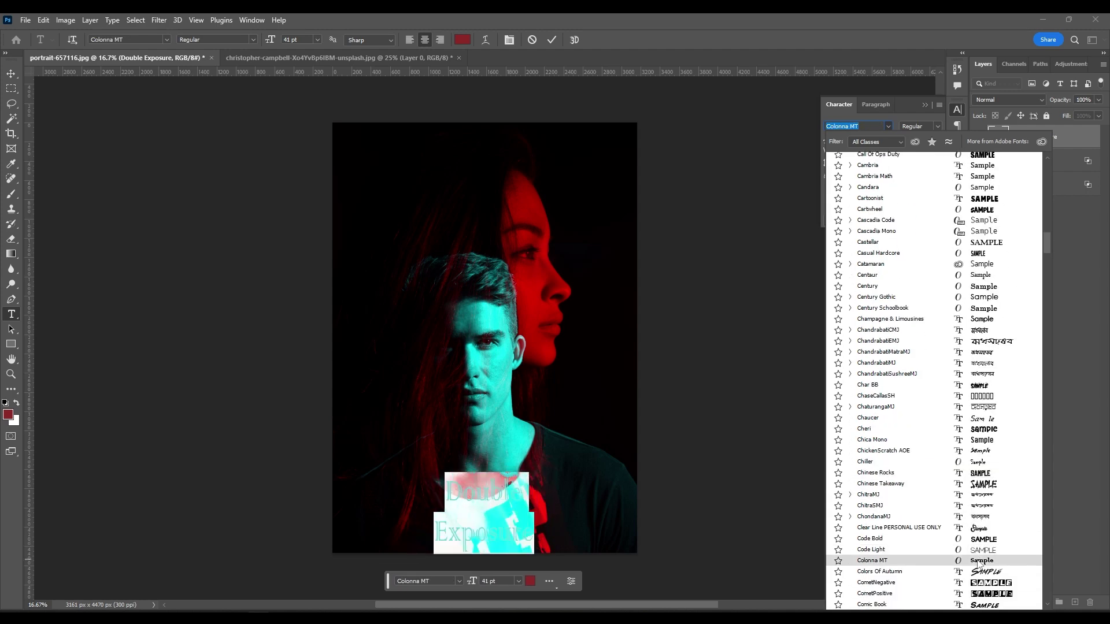
scroll(978, 564, down, 1)
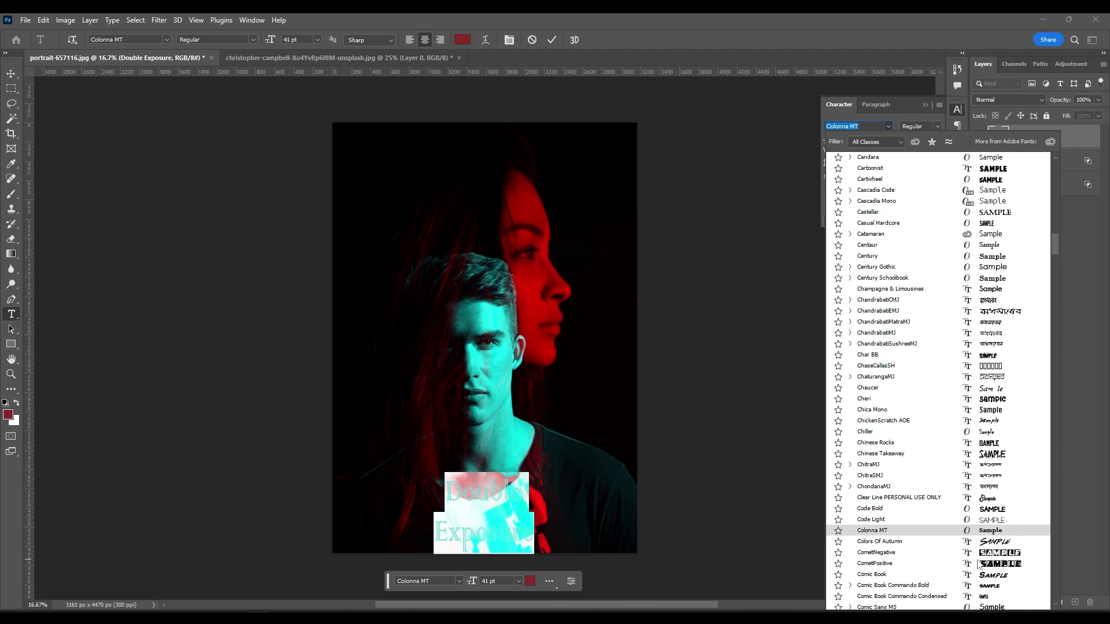
scroll(982, 565, down, 2)
scroll(988, 599, down, 1)
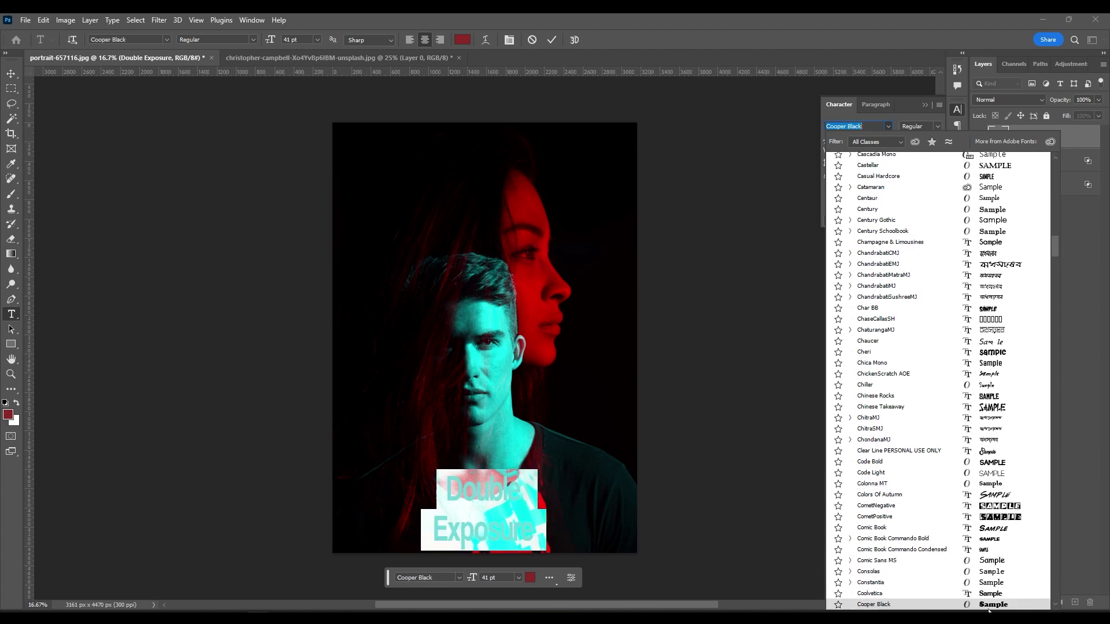
scroll(989, 595, down, 1)
scroll(988, 584, down, 1)
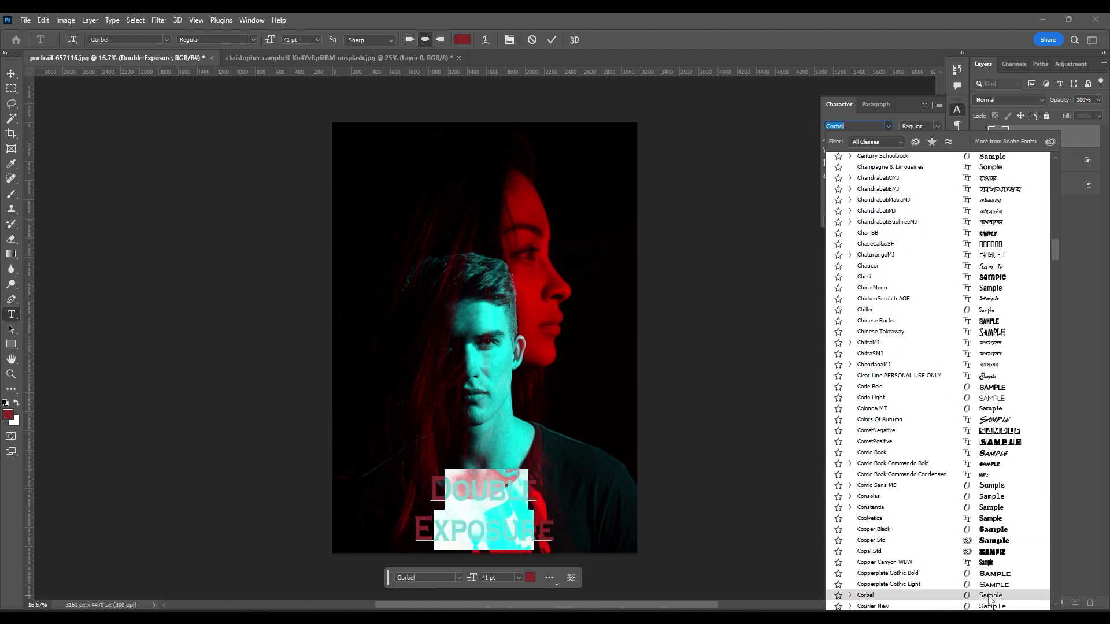
scroll(988, 595, down, 1)
scroll(990, 598, down, 2)
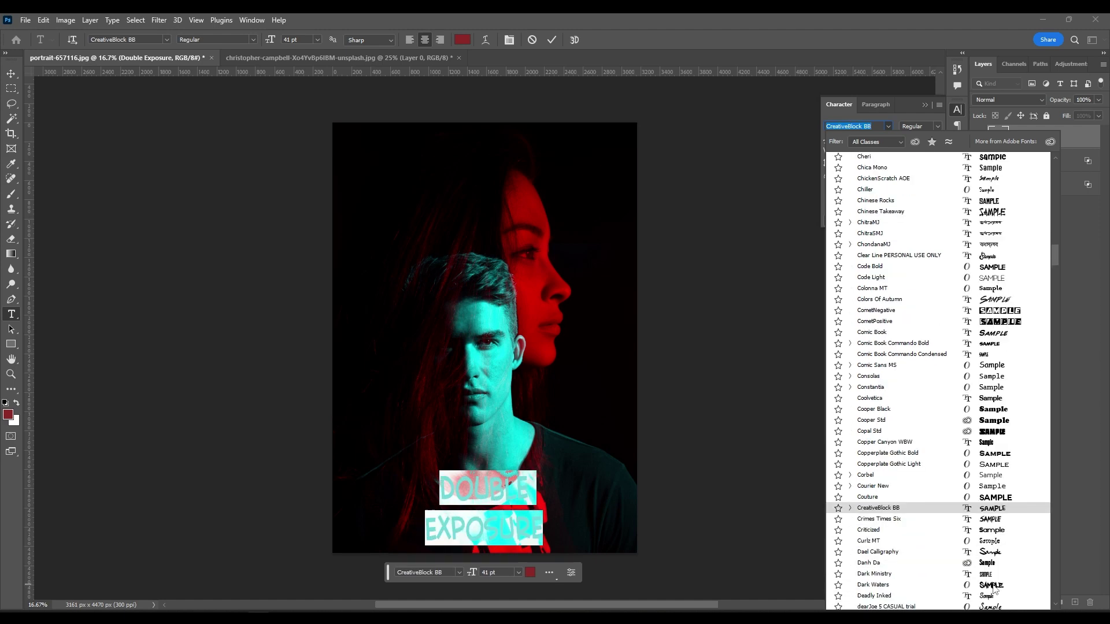
scroll(991, 592, down, 2)
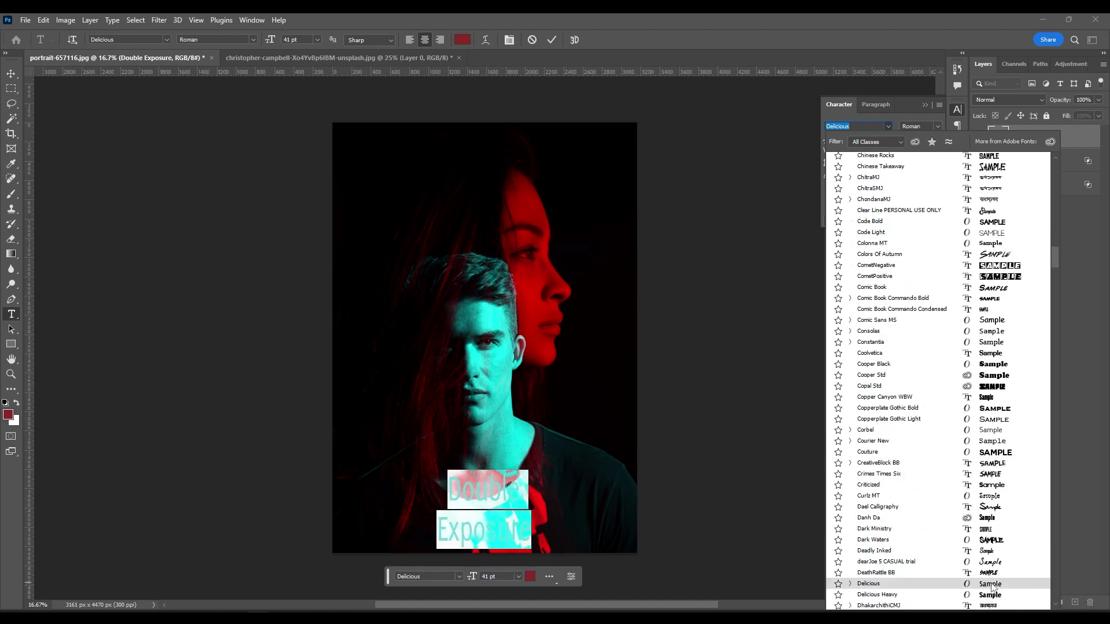
scroll(992, 586, down, 2)
scroll(997, 572, down, 1)
scroll(1002, 558, down, 2)
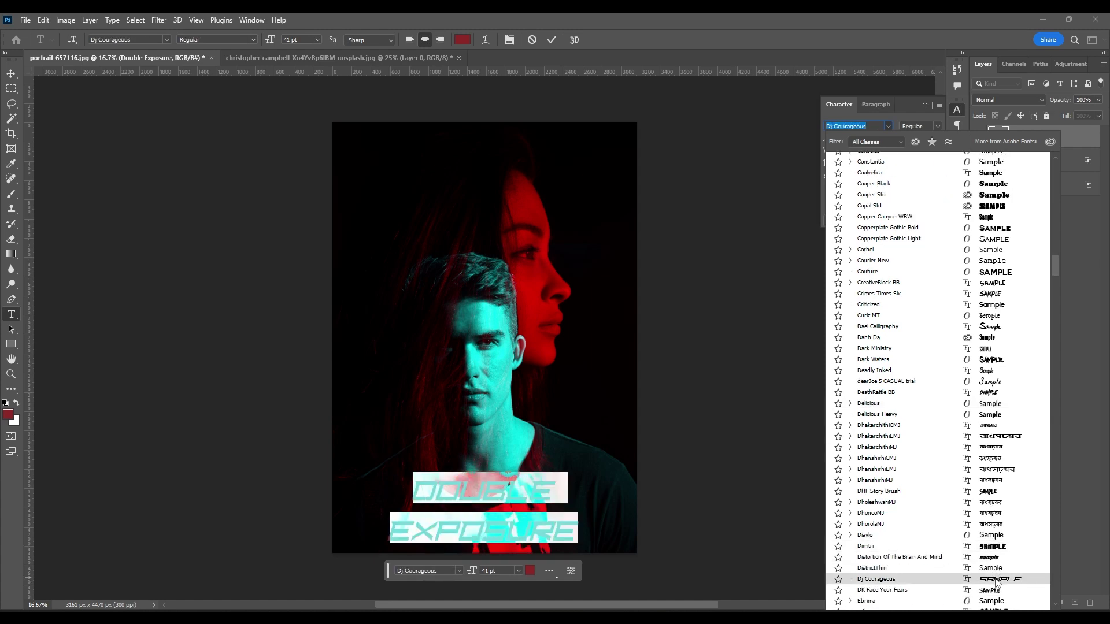
click(995, 581)
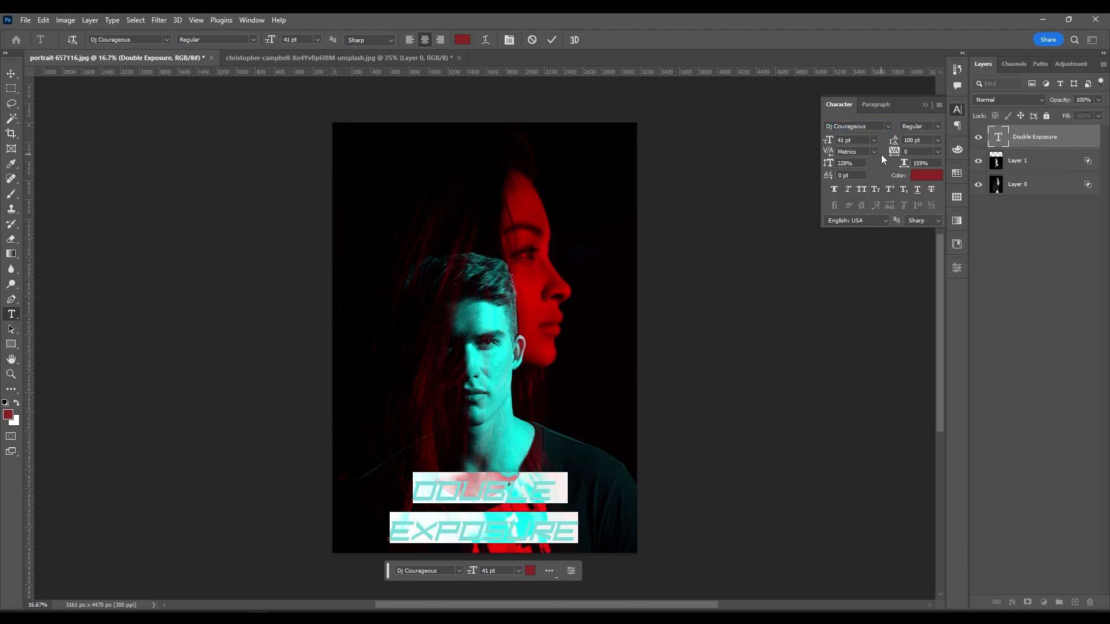
Tighten the title leading to 72 pt and move it lower, centred horizontally
mouse_move(894, 140)
mouse_down()
mouse_move(877, 143)
mouse_move(880, 123)
mouse_move(925, 106)
mouse_up()
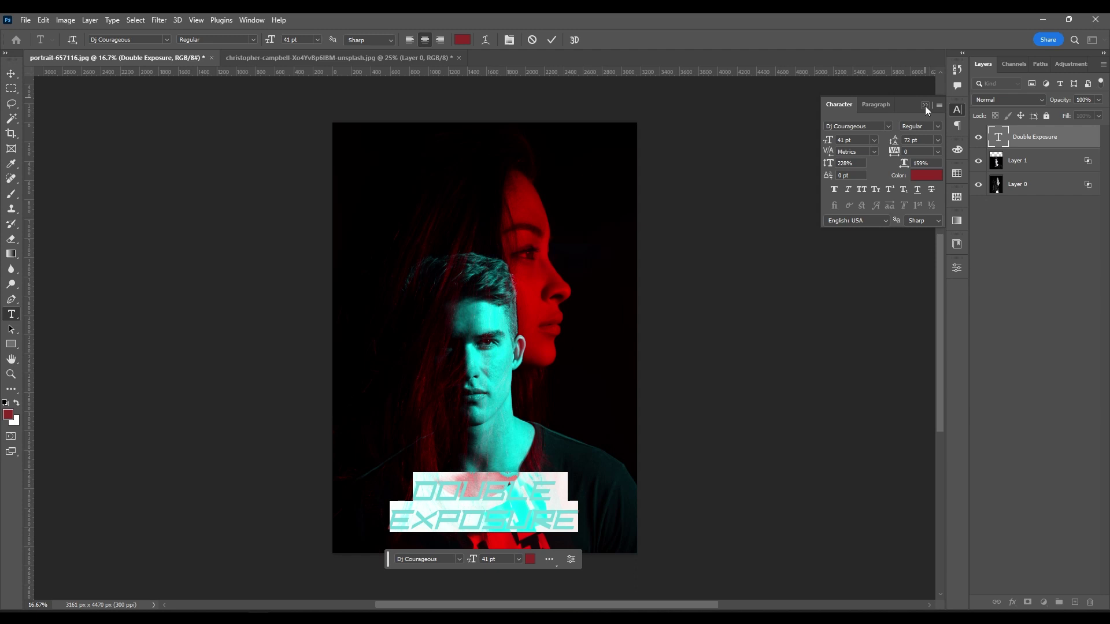
click(955, 108)
click(11, 73)
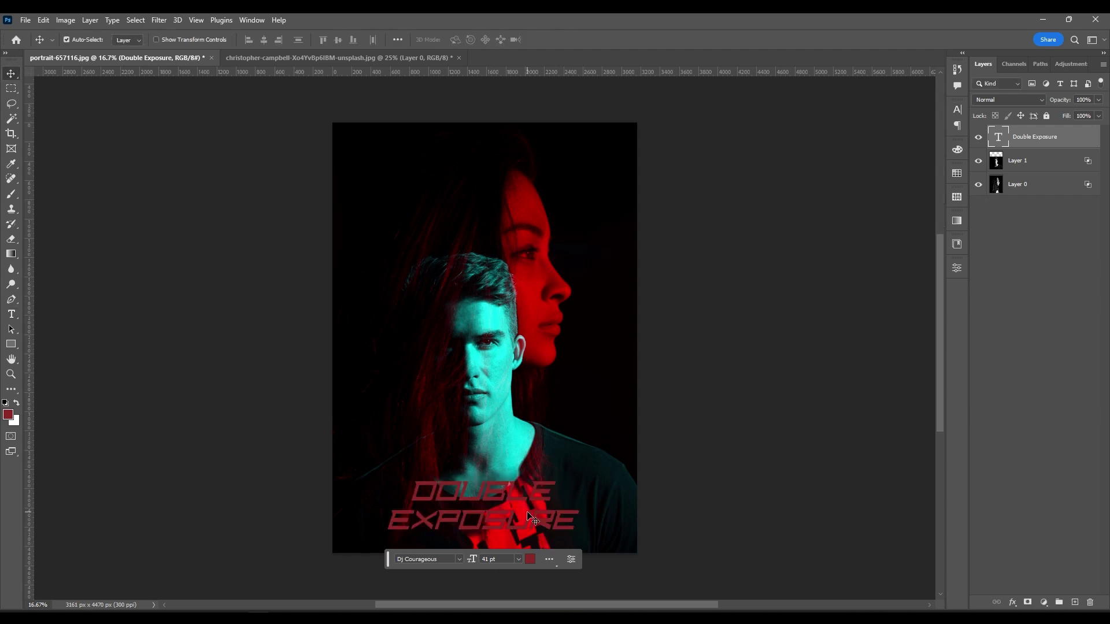
drag(527, 512, 528, 530)
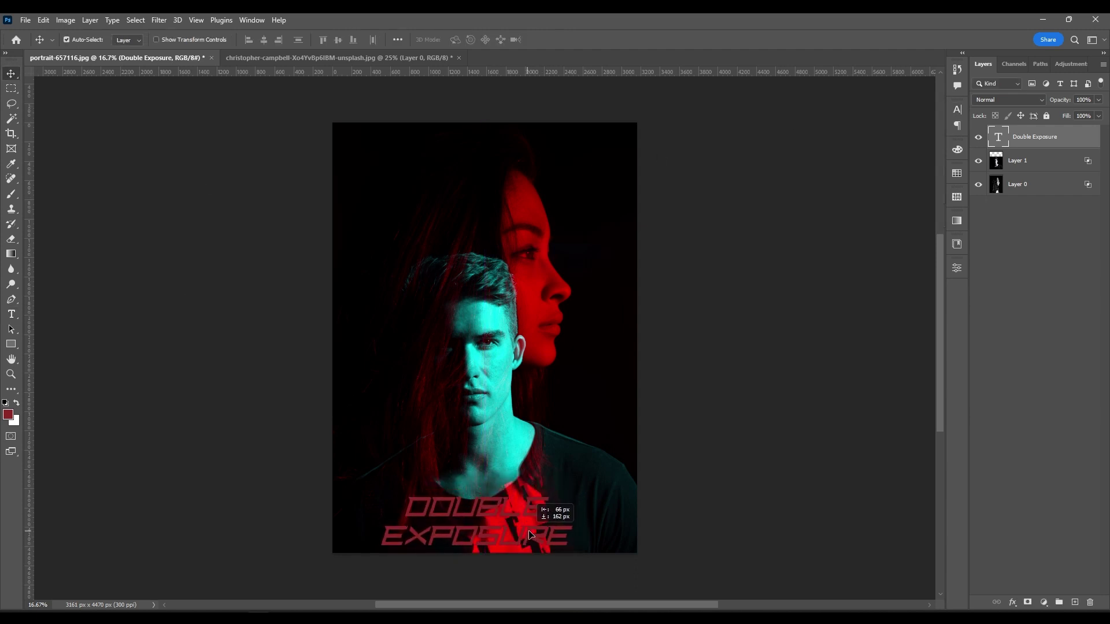
drag(531, 534, 536, 535)
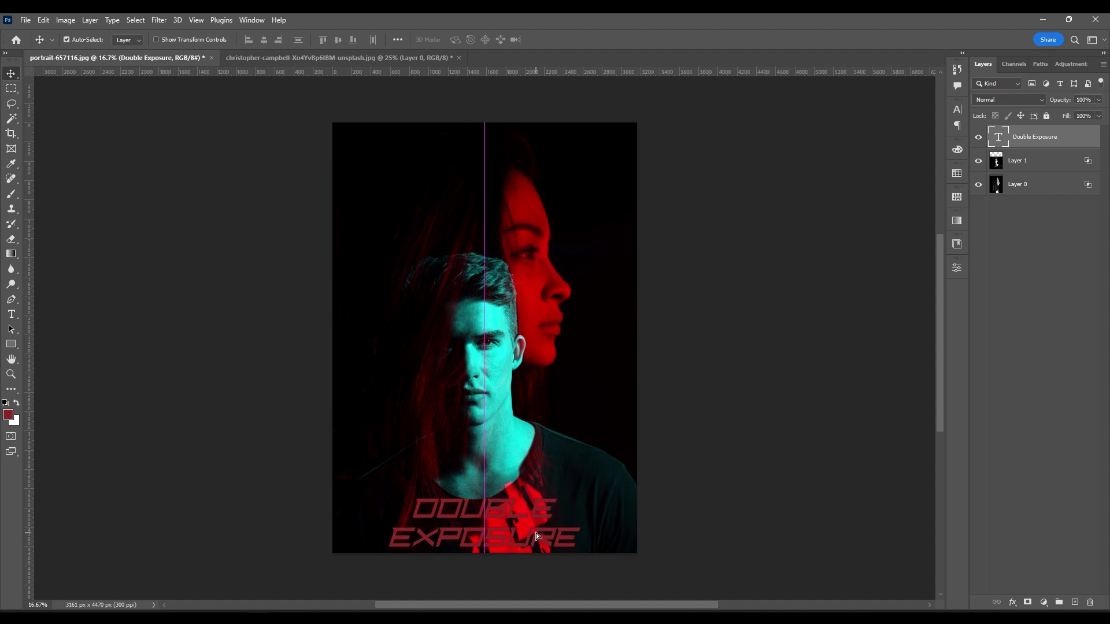
click(1012, 602)
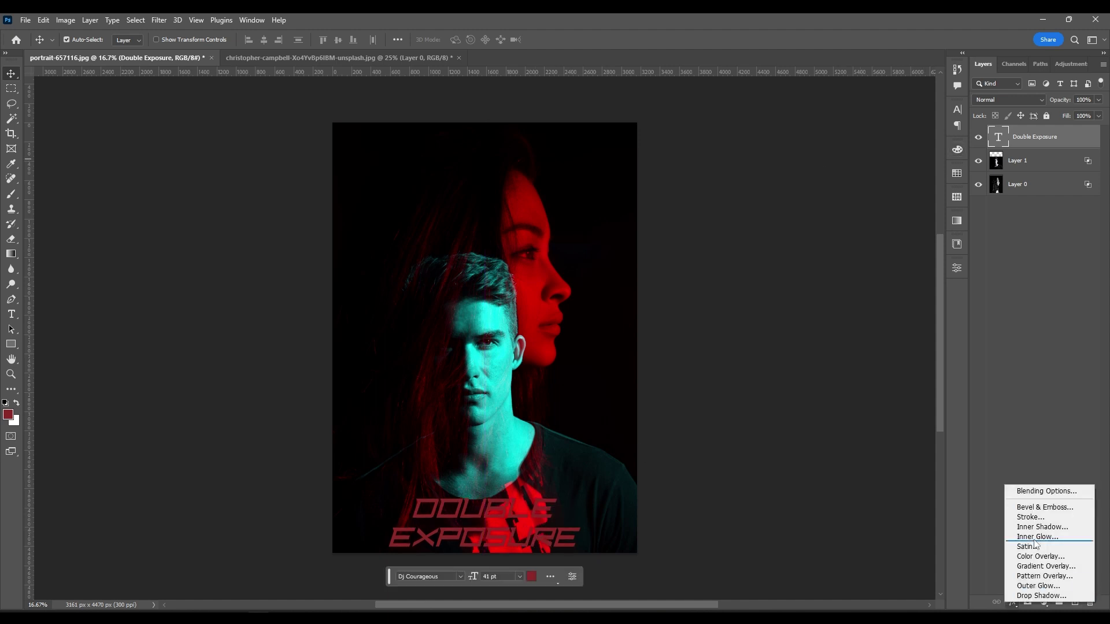
click(1017, 491)
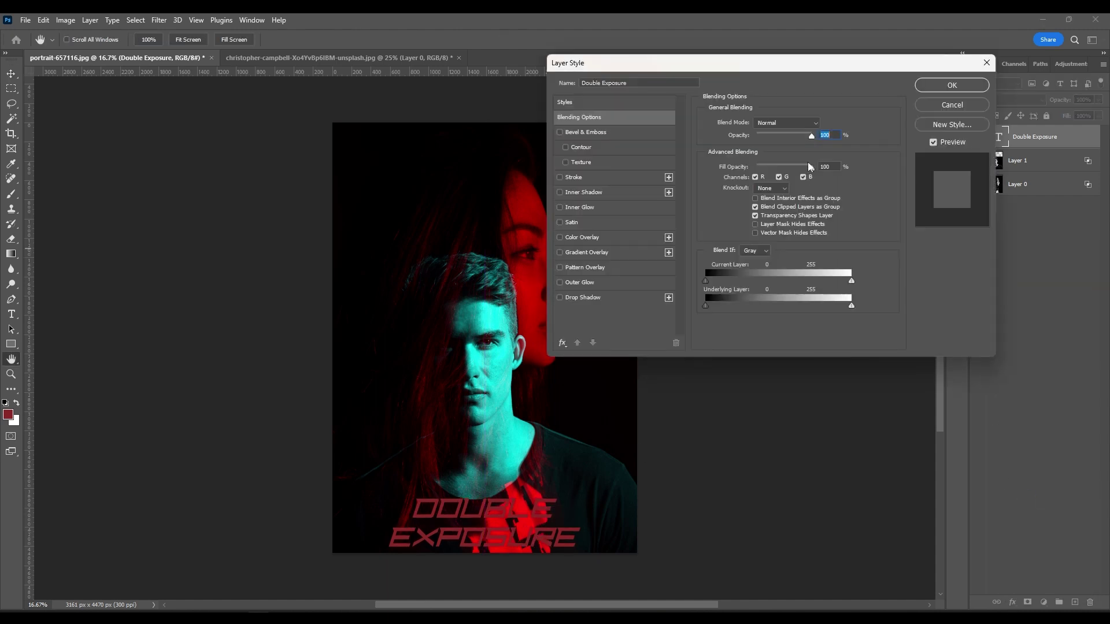
click(803, 178)
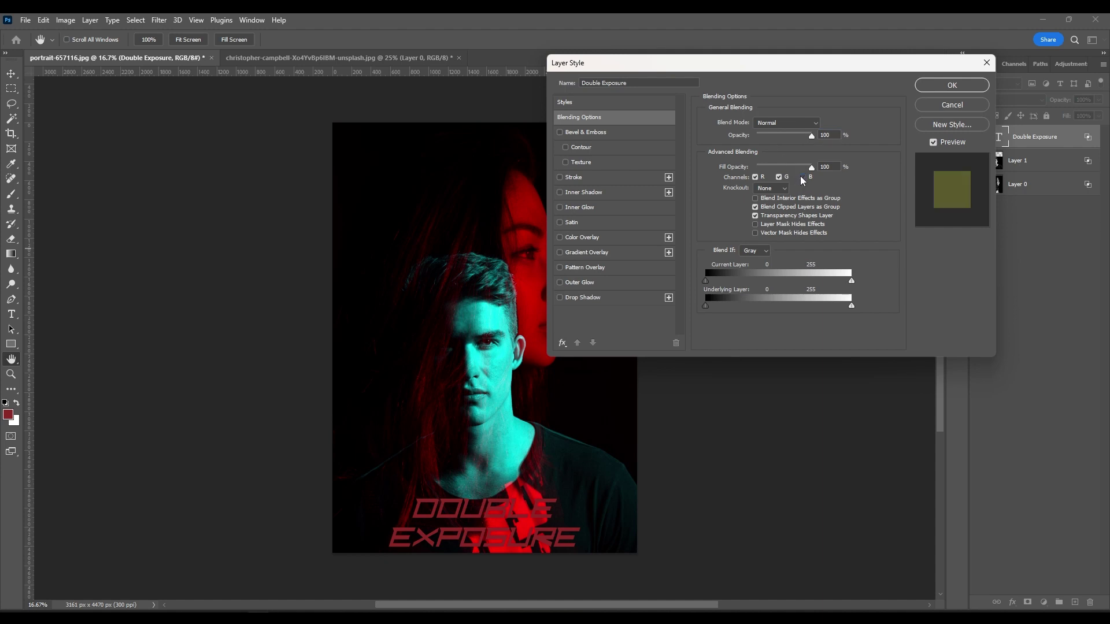
click(756, 177)
click(802, 177)
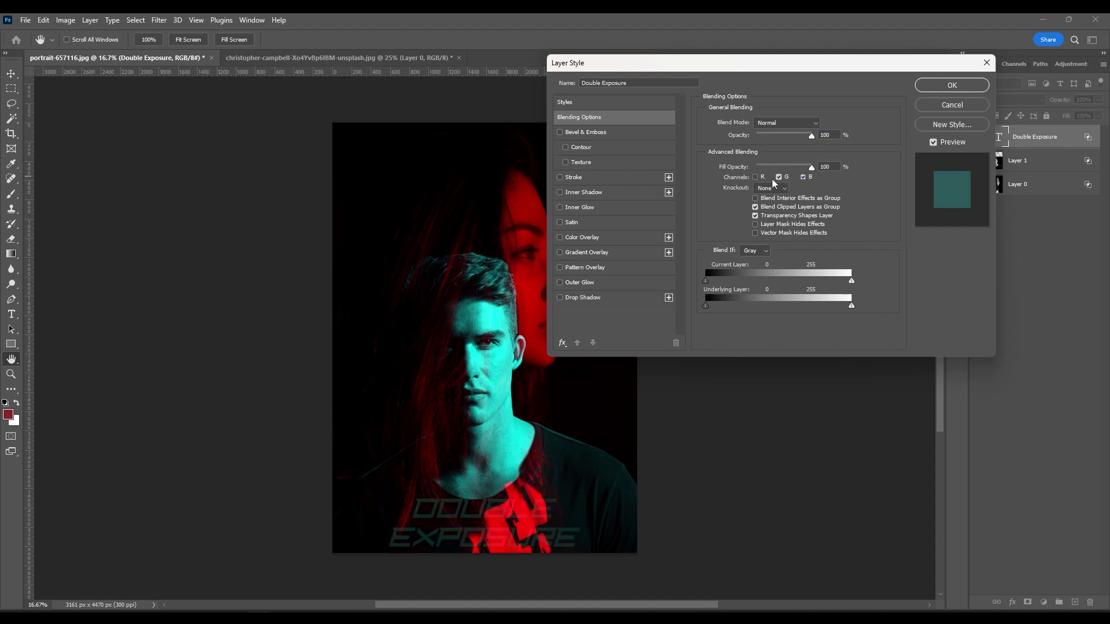
click(779, 177)
click(779, 177)
click(755, 177)
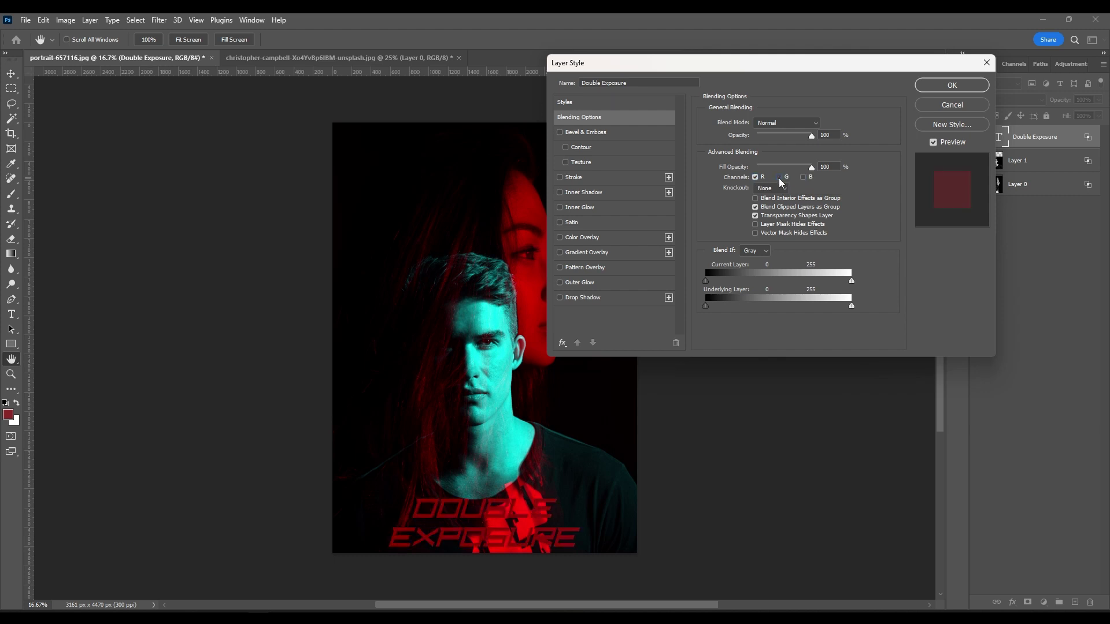
click(779, 177)
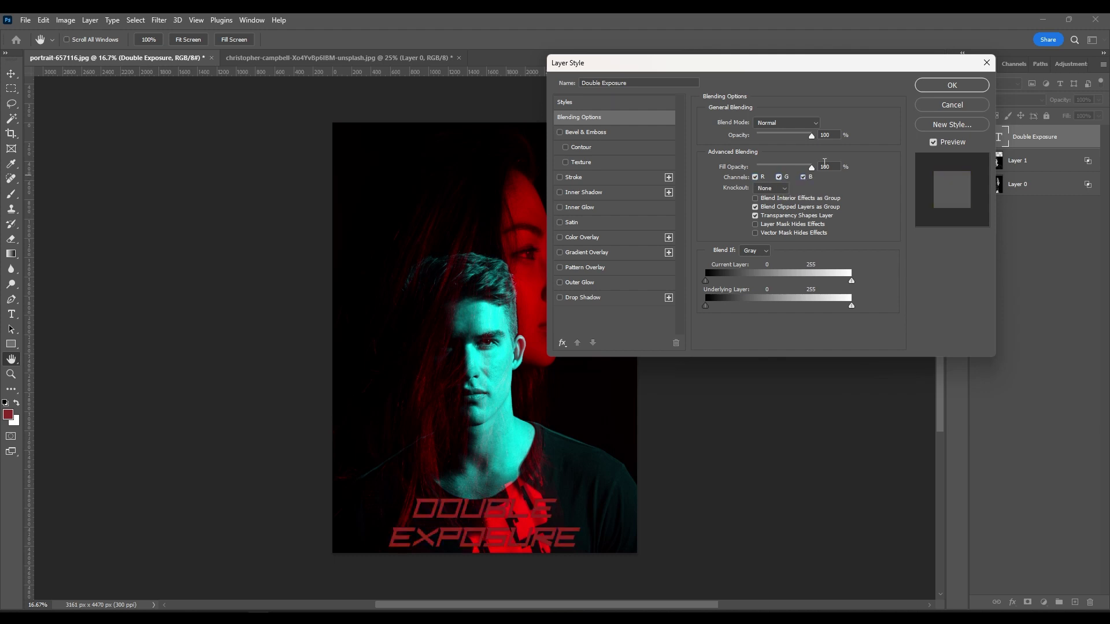
click(949, 108)
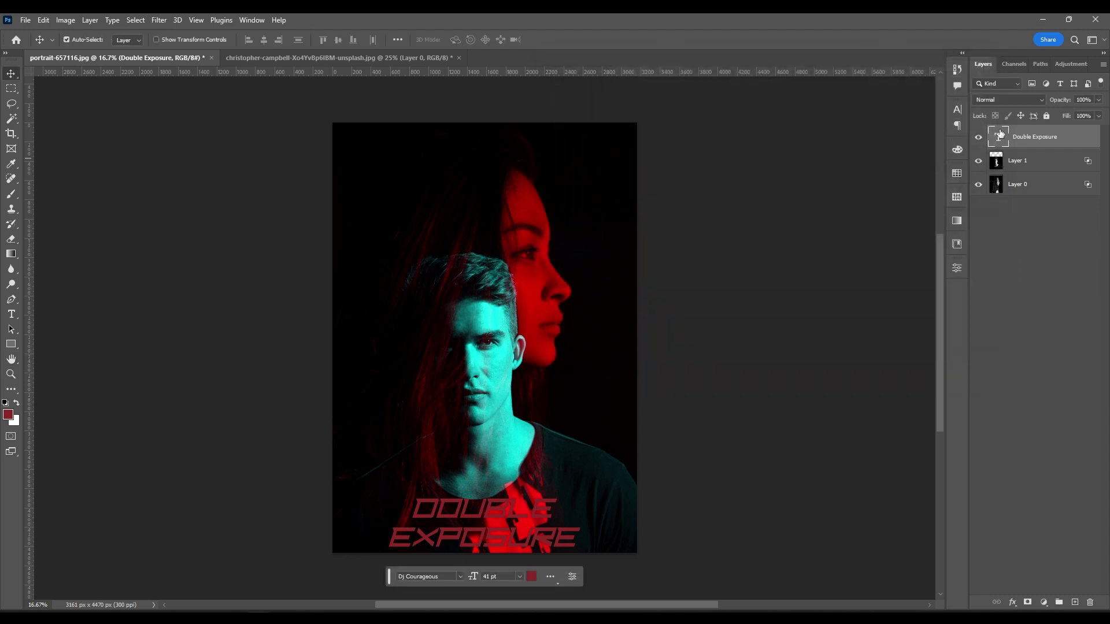
Recolour the title fully saturated cyan sampled from the man's face
double_click(526, 509)
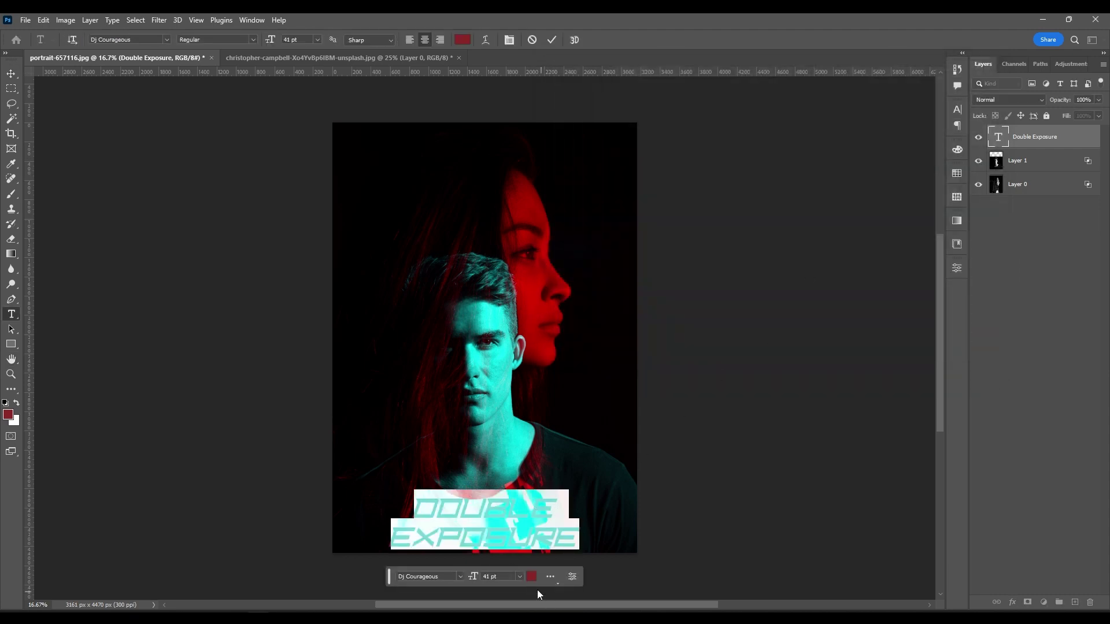
click(531, 576)
click(508, 451)
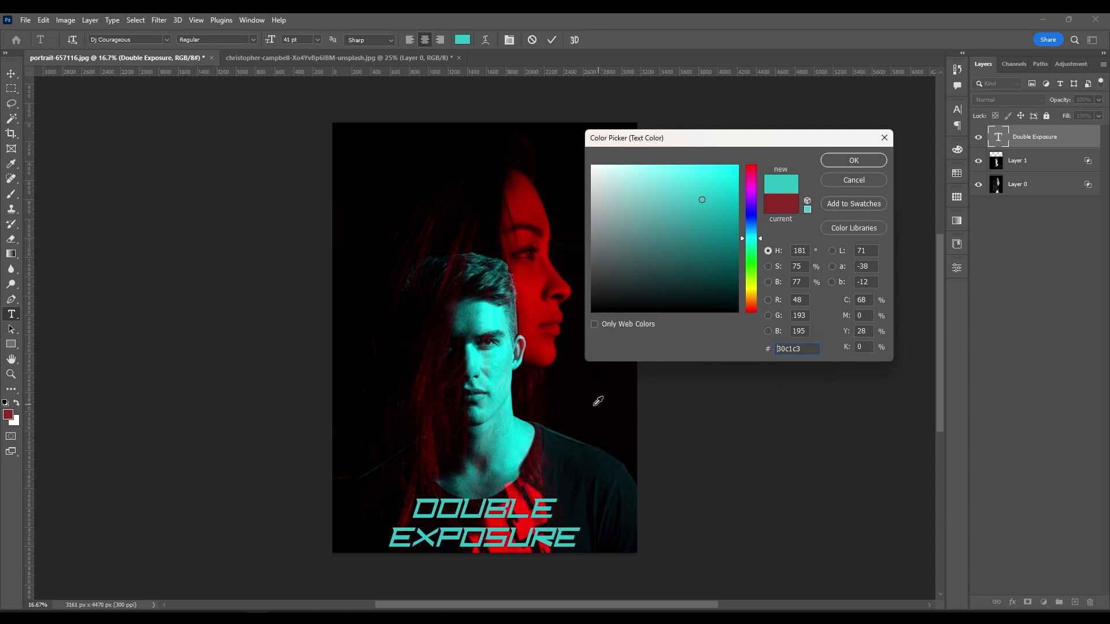
drag(726, 196, 745, 197)
click(852, 161)
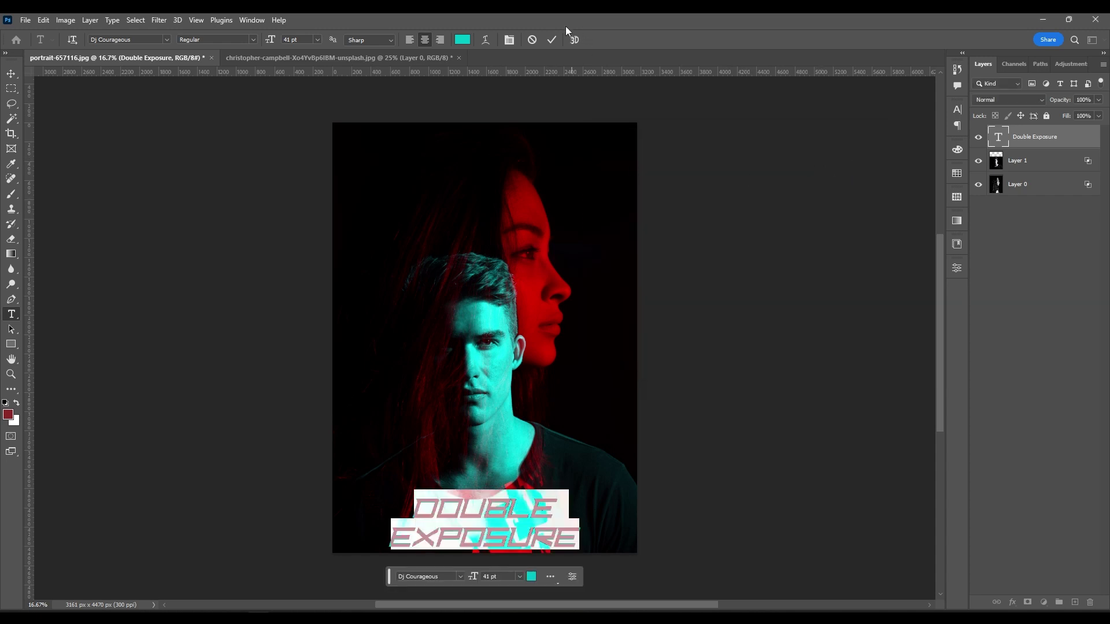
click(551, 39)
key(v)
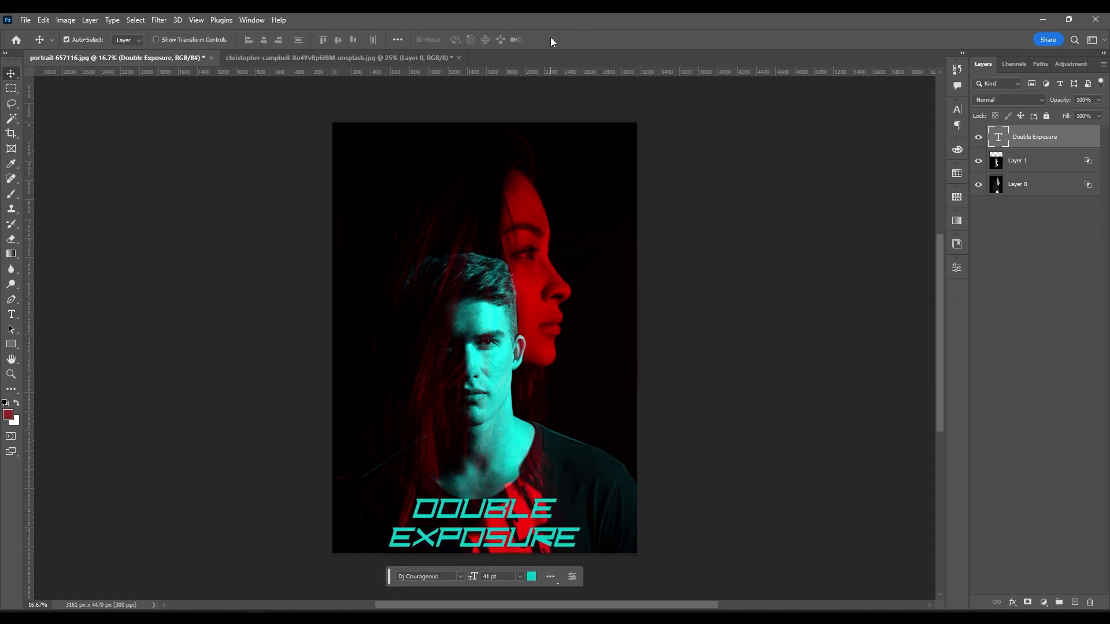